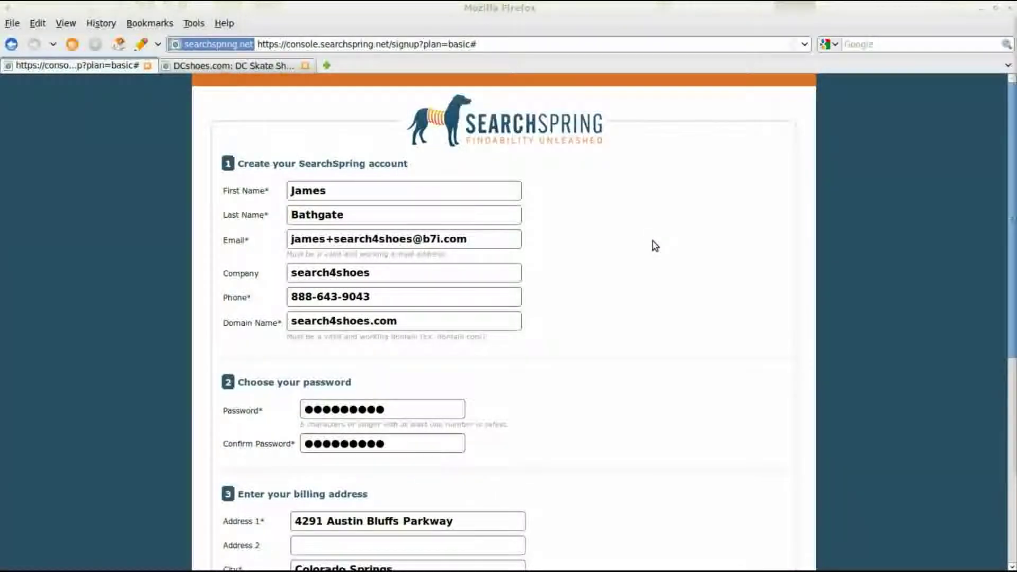
# Step: Submit the filled-in basic-plan signup form with billing and card details to create the account
pyautogui.scroll(-8, 649, 262)
pyautogui.scroll(-3, 602, 283)
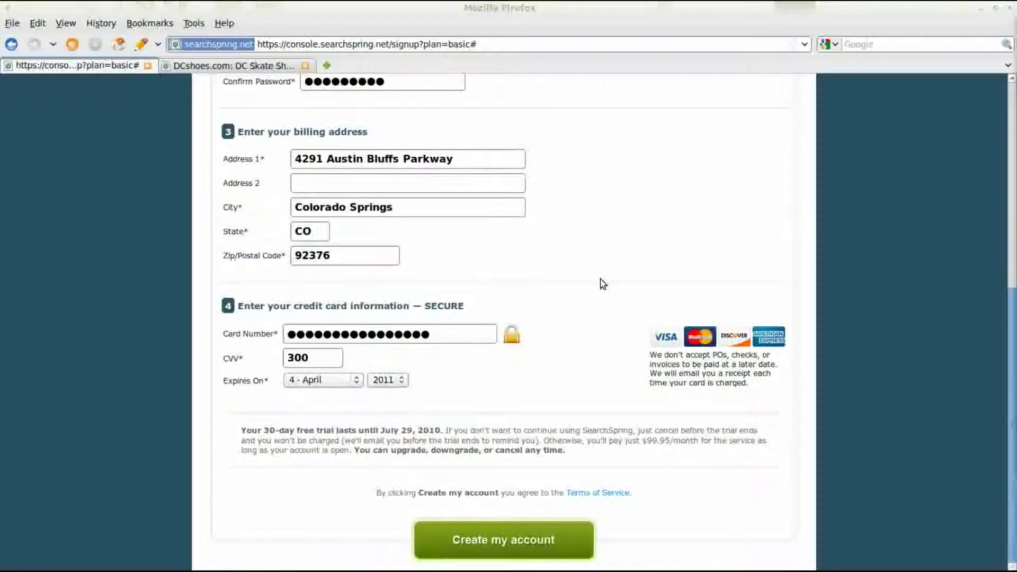
pyautogui.click(553, 548)
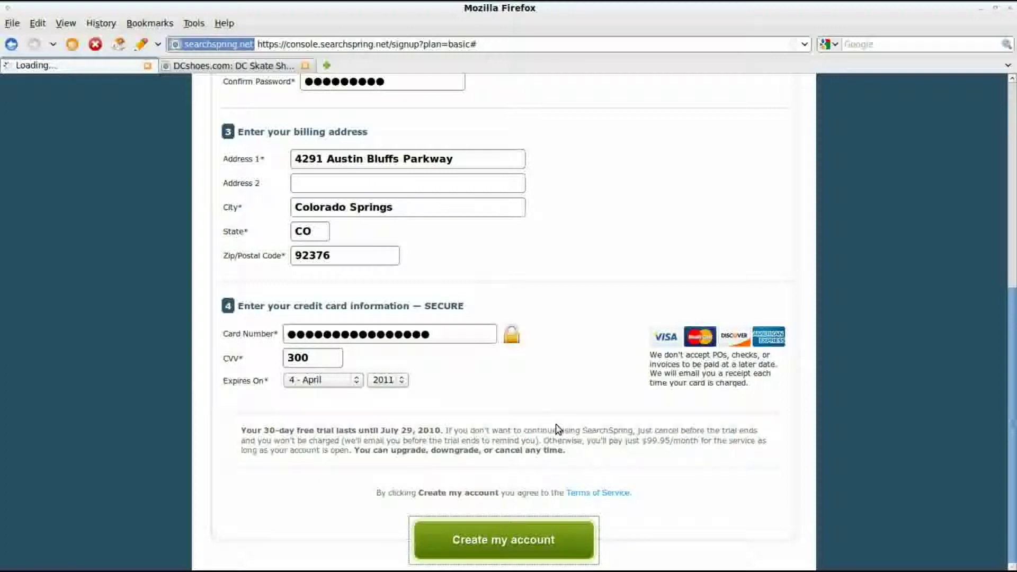
pyautogui.scroll(5, 558, 429)
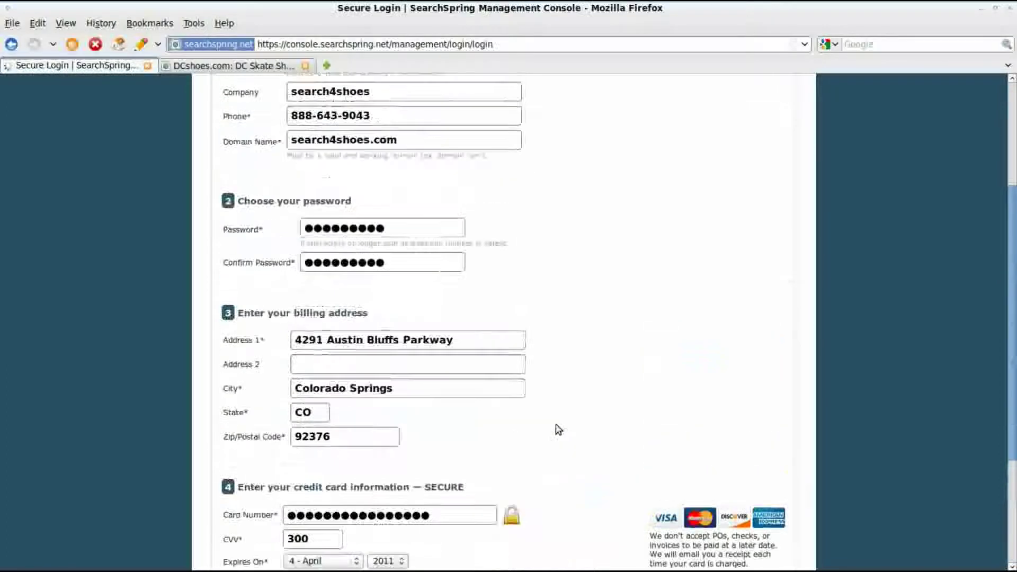
pyautogui.scroll(-5, 559, 429)
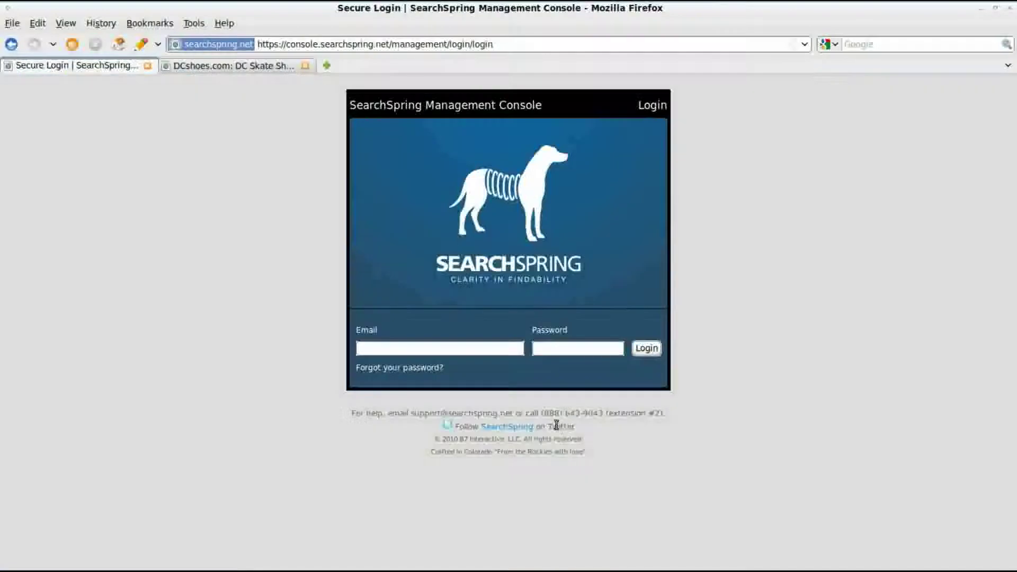
# Step: Log in to the management console with the account e-mail and password
pyautogui.click(443, 347)
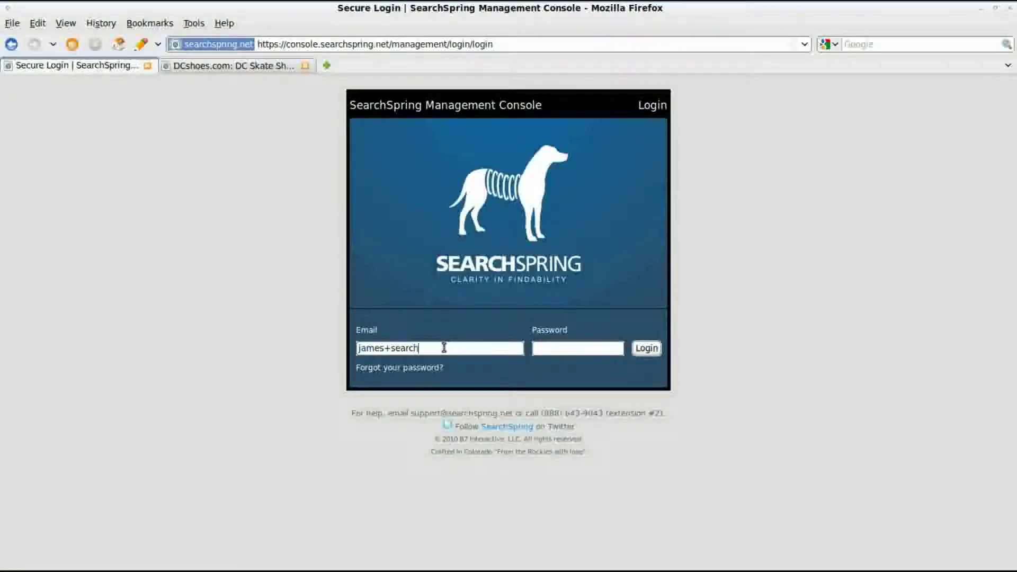
pyautogui.press('Tab')
pyautogui.write('*********')
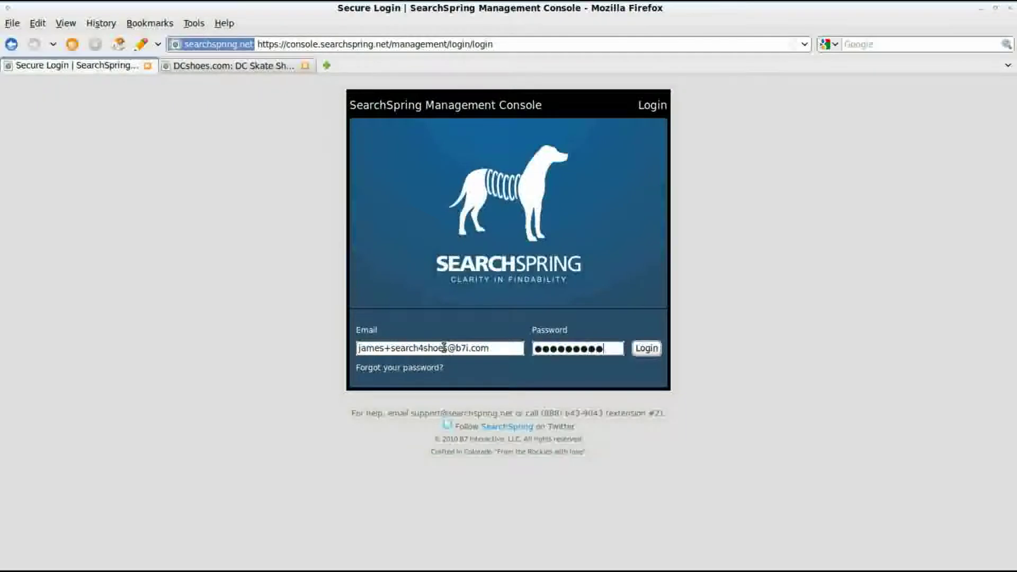
pyautogui.click(639, 350)
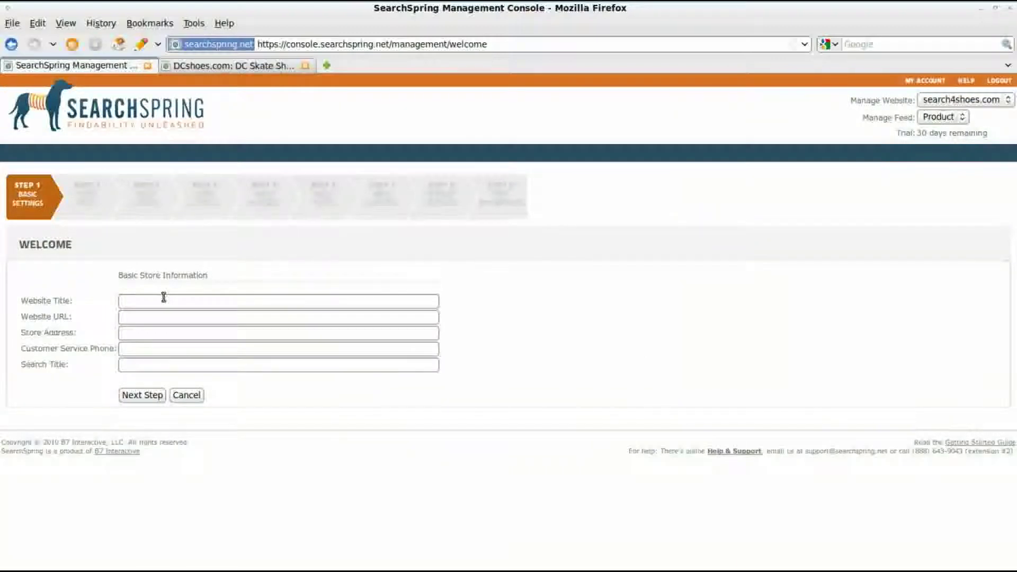
# Step: Enter title Search4Shoes, URL search4shoes.com, store address, phone and search title My Shoe Results, then continue
pyautogui.click(160, 300)
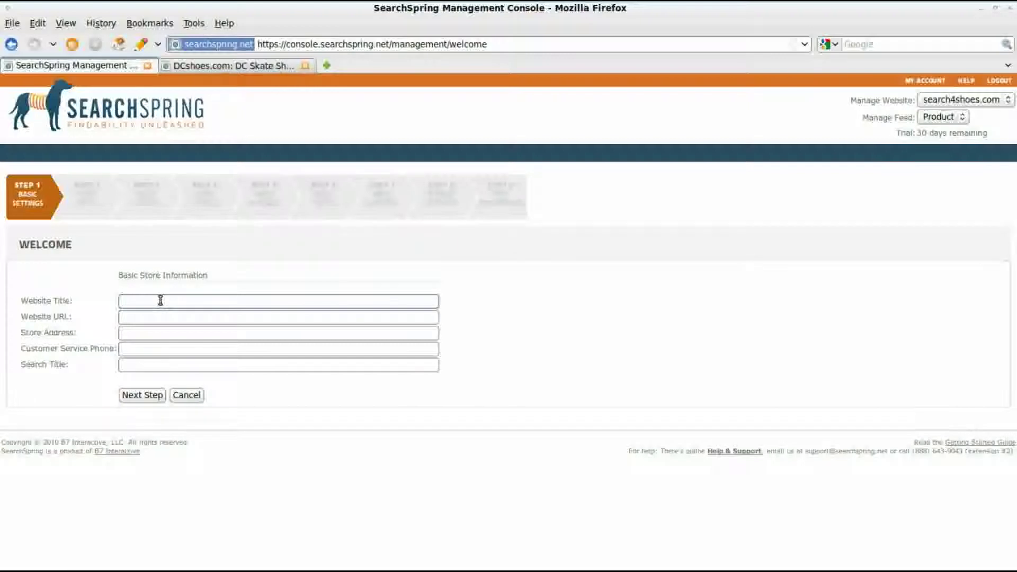
pyautogui.press('Tab')
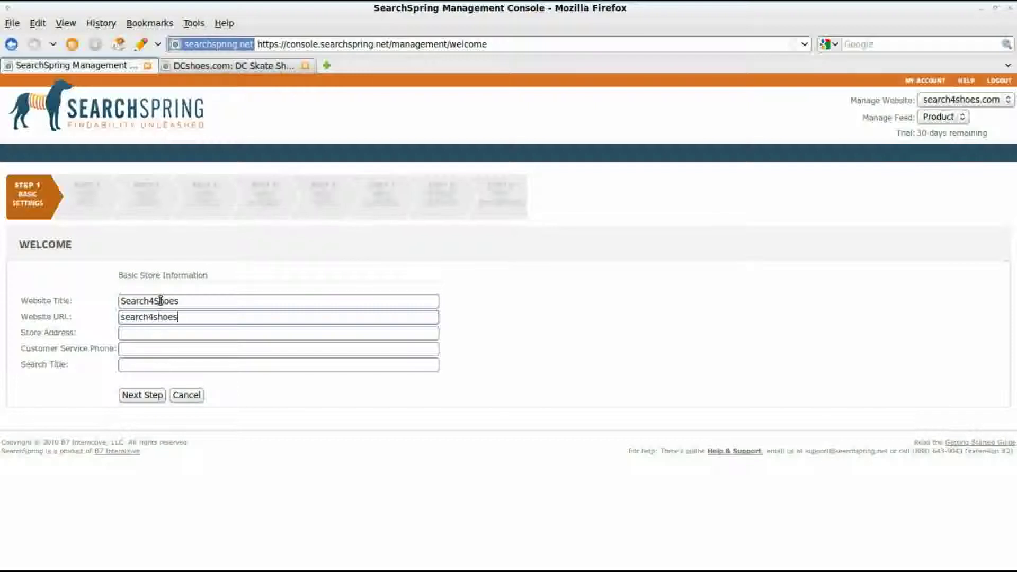
pyautogui.press('Tab')
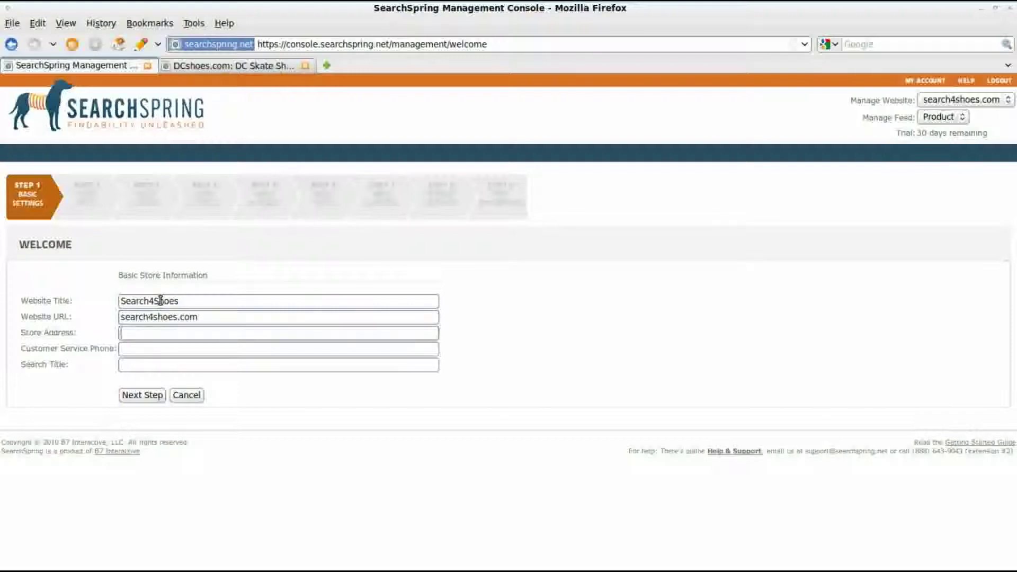
pyautogui.press('Tab')
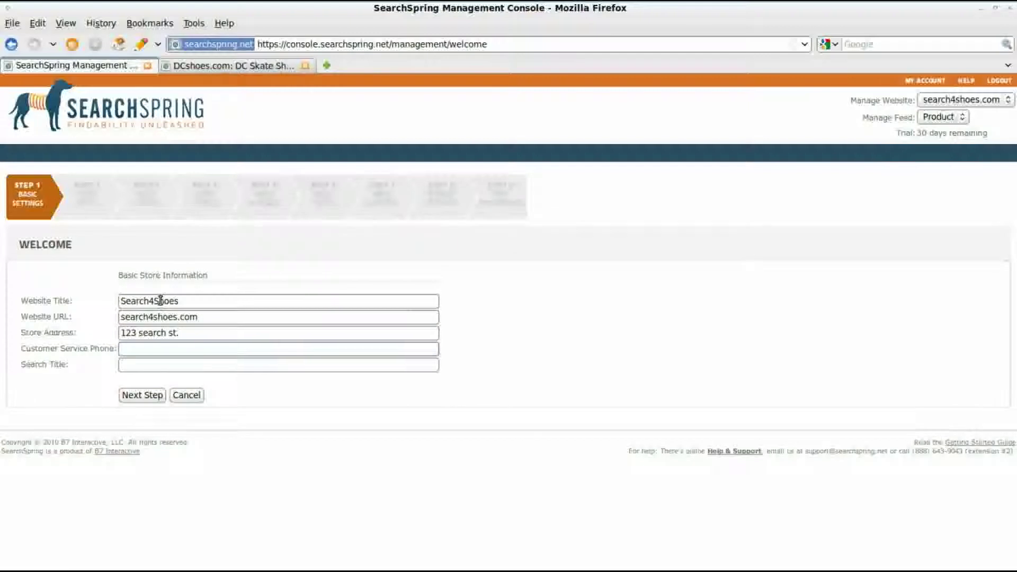
pyautogui.press('Tab')
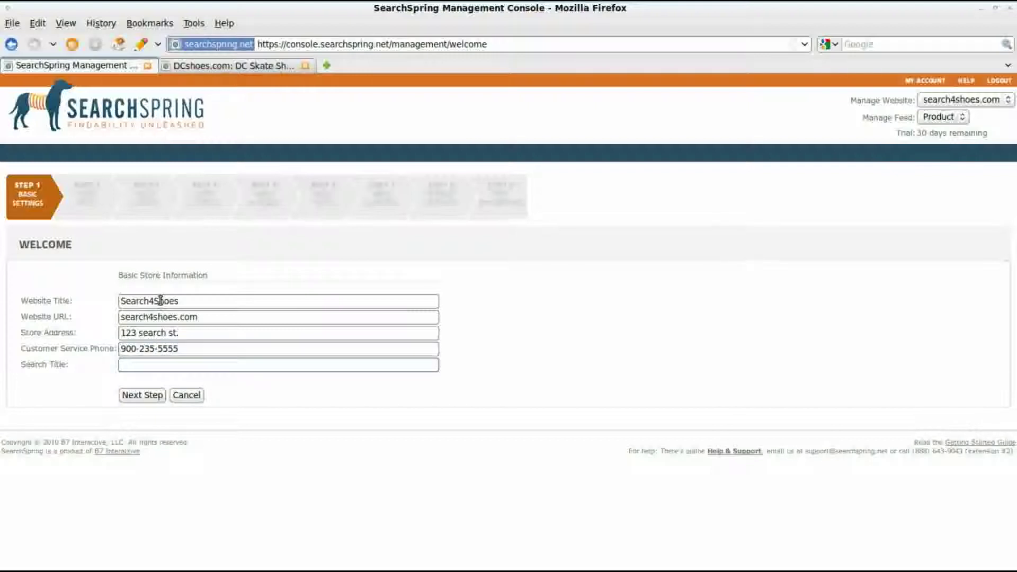
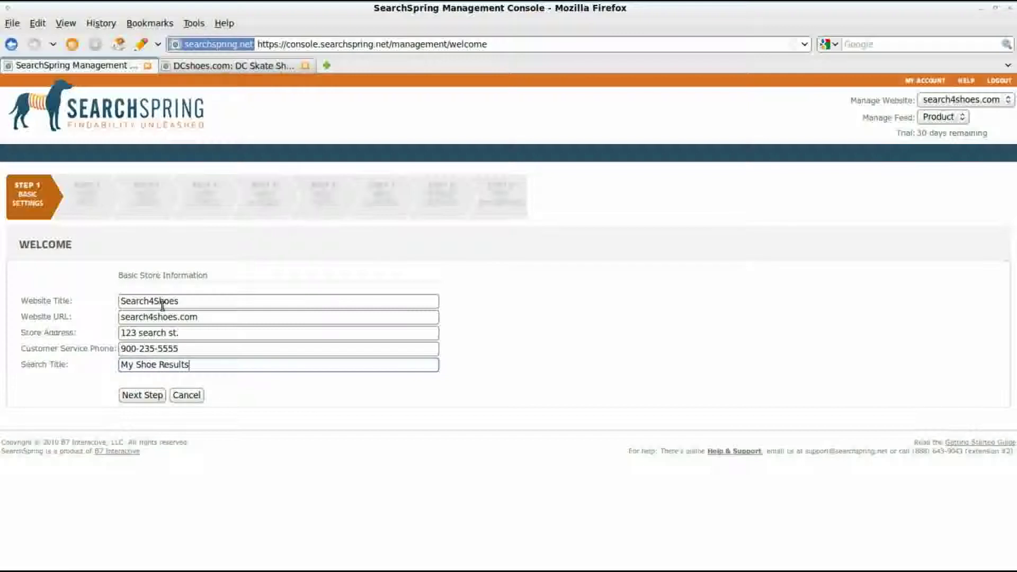
pyautogui.click(152, 398)
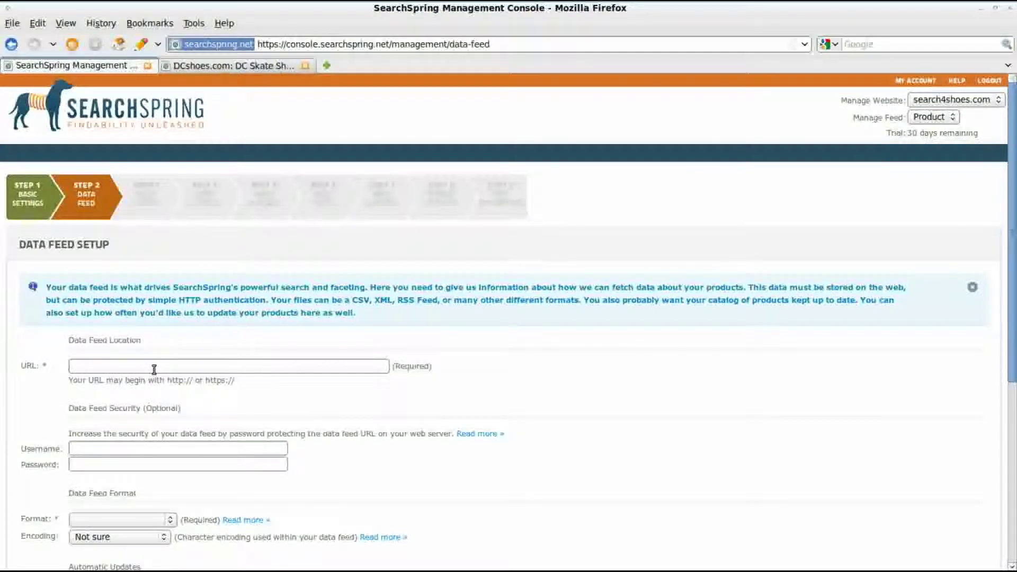
pyautogui.click(154, 369)
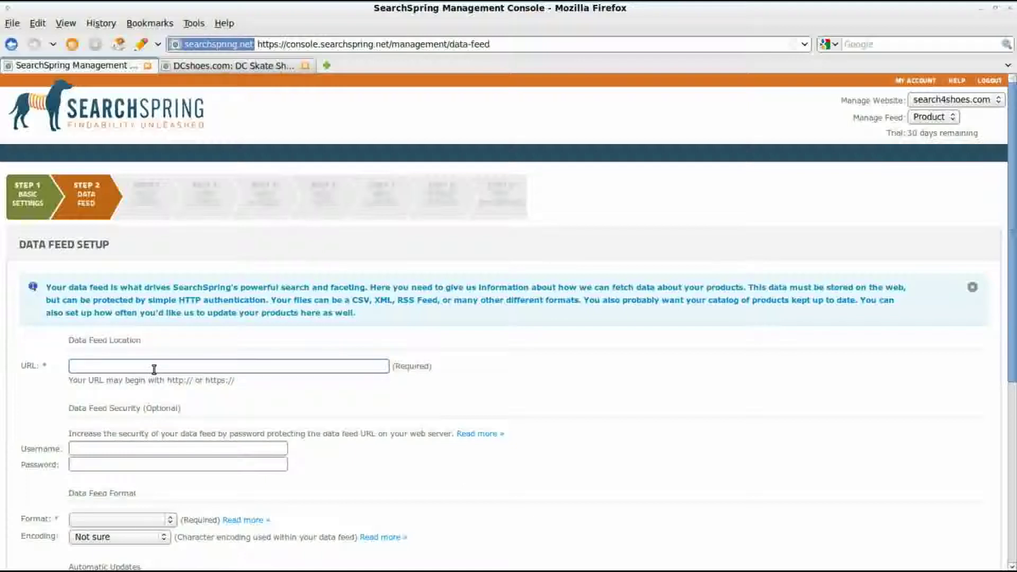
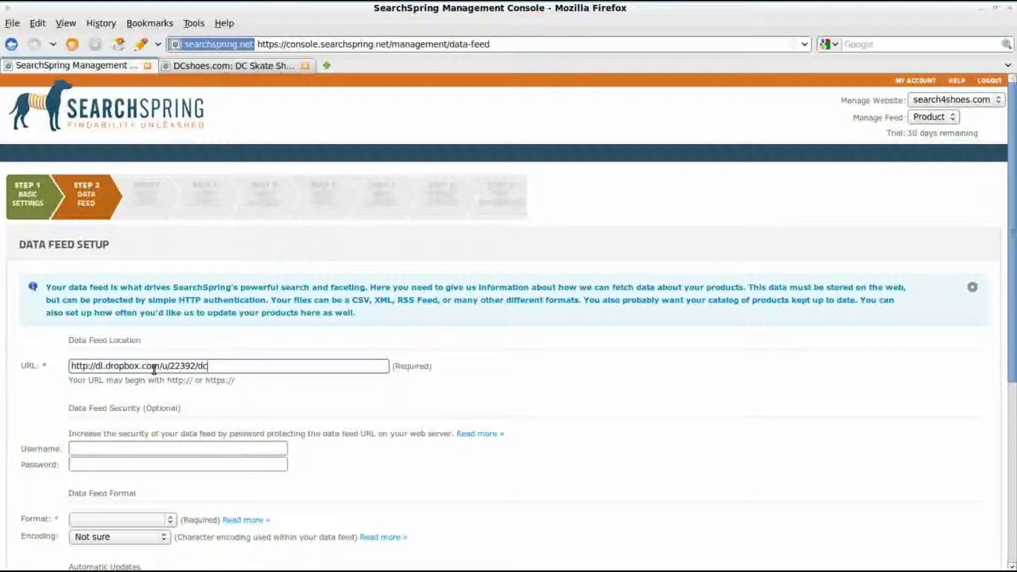
pyautogui.scroll(-1, 160, 402)
pyautogui.click(151, 411)
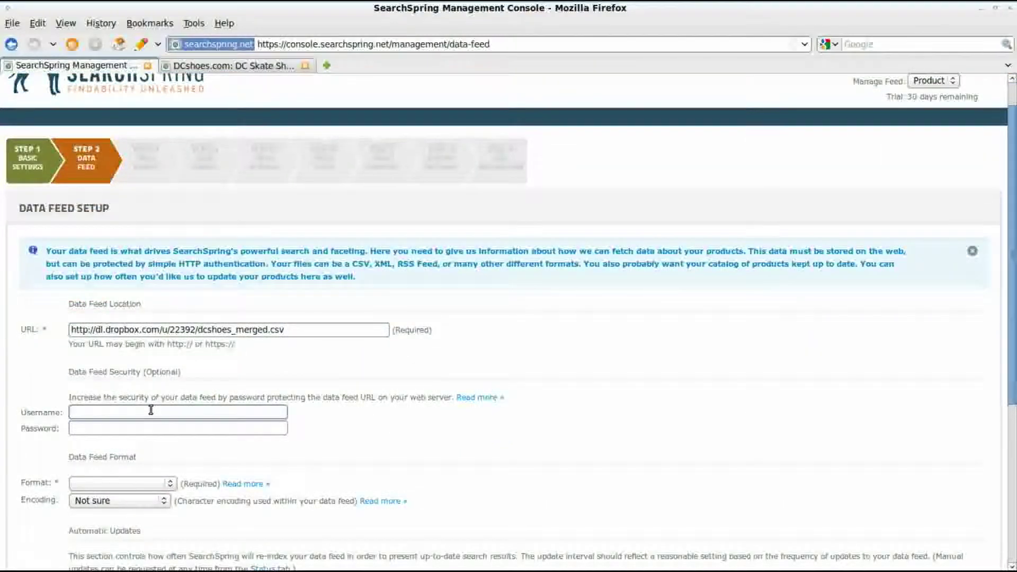
pyautogui.scroll(-3, 143, 403)
pyautogui.click(132, 375)
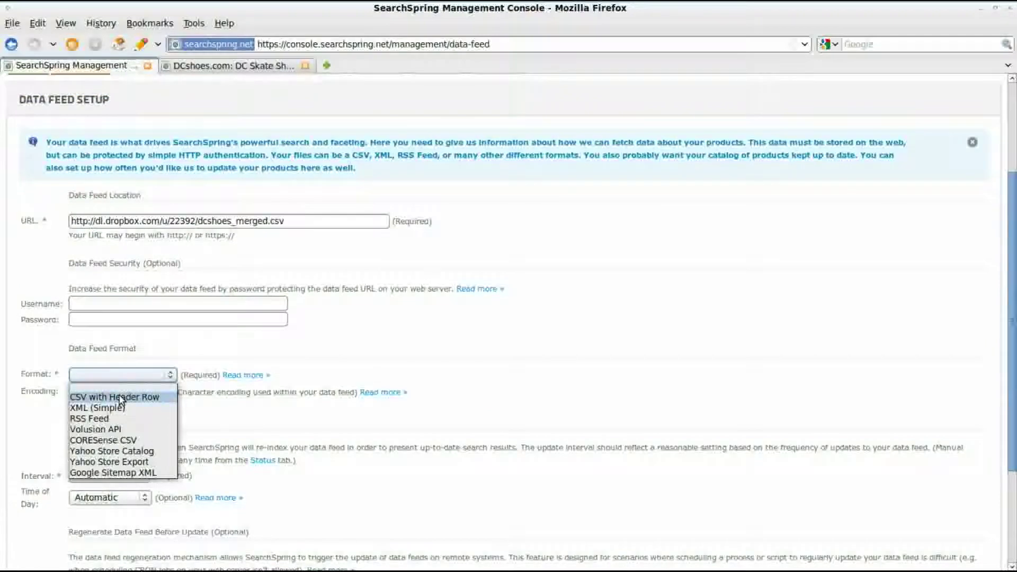
# Step: Choose CSV with Header Row format, Tab delimiter and weekly re-indexing, then save the feed settings
pyautogui.click(120, 397)
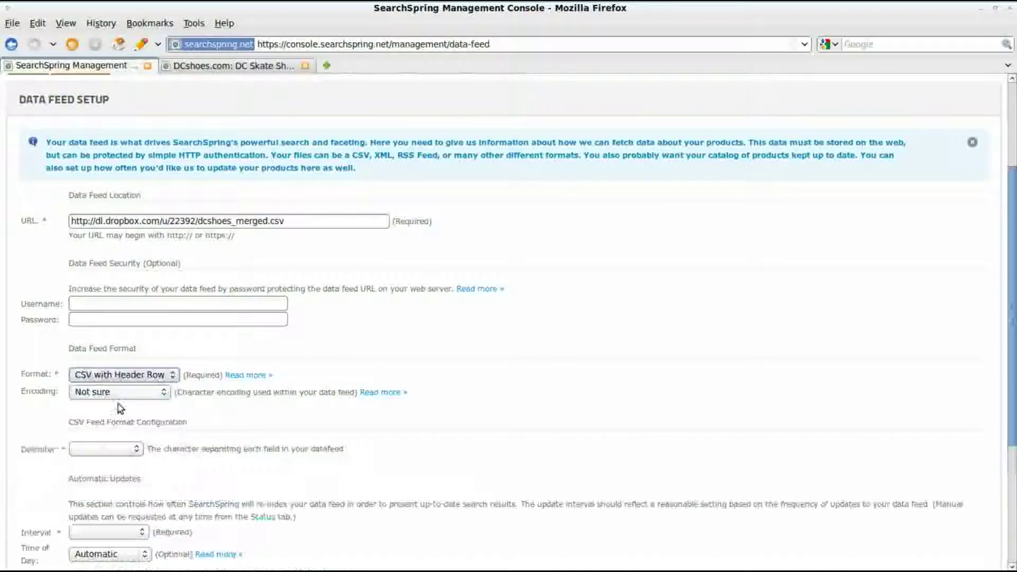
pyautogui.click(101, 448)
pyautogui.click(87, 471)
pyautogui.scroll(-3, 95, 479)
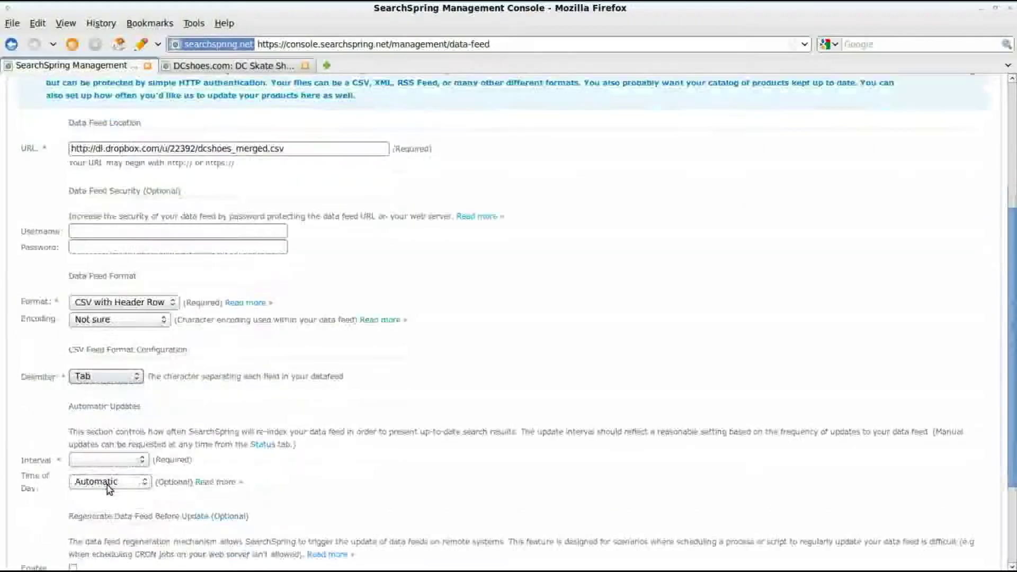
pyautogui.click(101, 418)
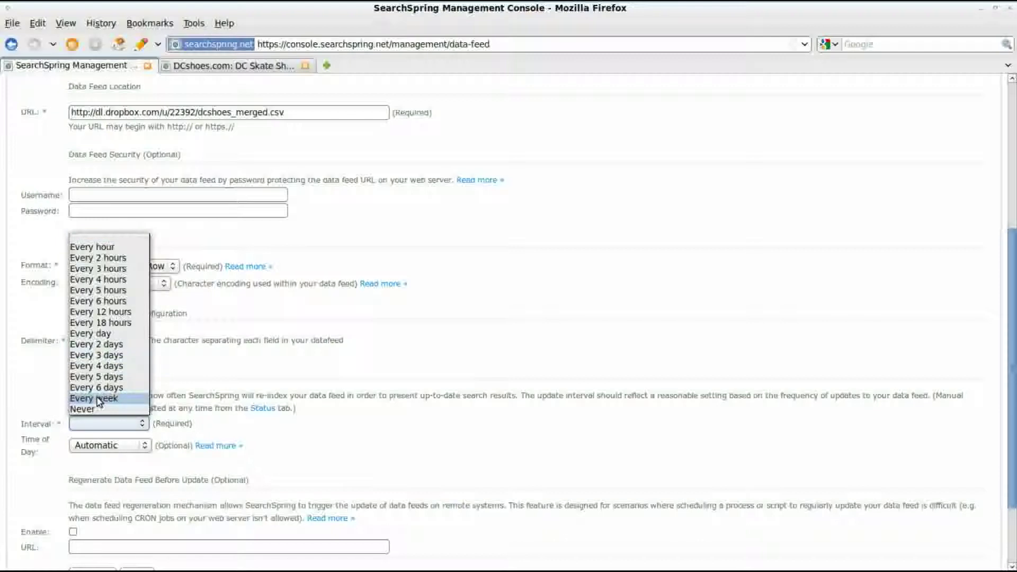
pyautogui.click(99, 401)
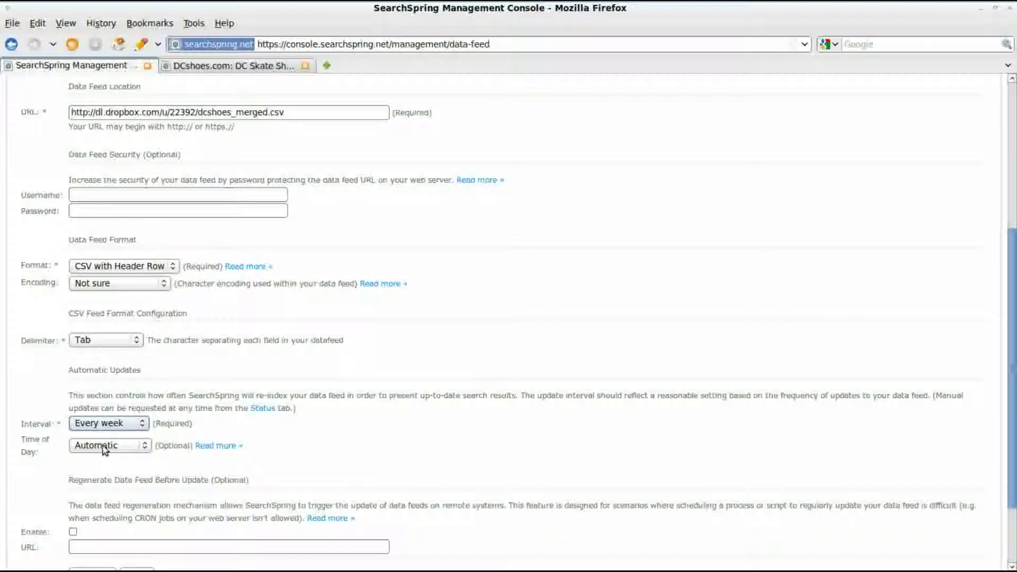
pyautogui.scroll(-1, 100, 448)
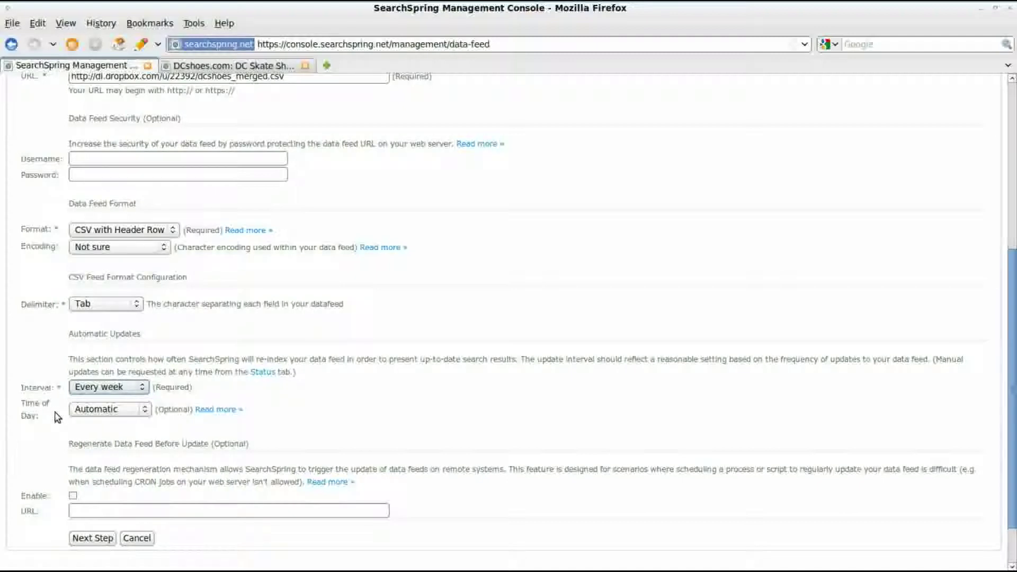
pyautogui.scroll(-2, 57, 417)
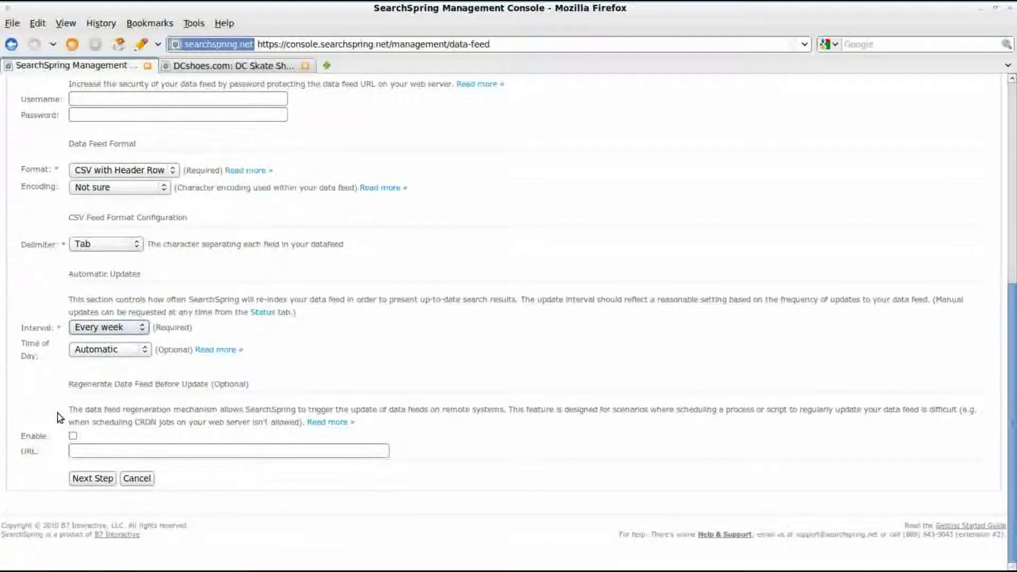
pyautogui.click(101, 479)
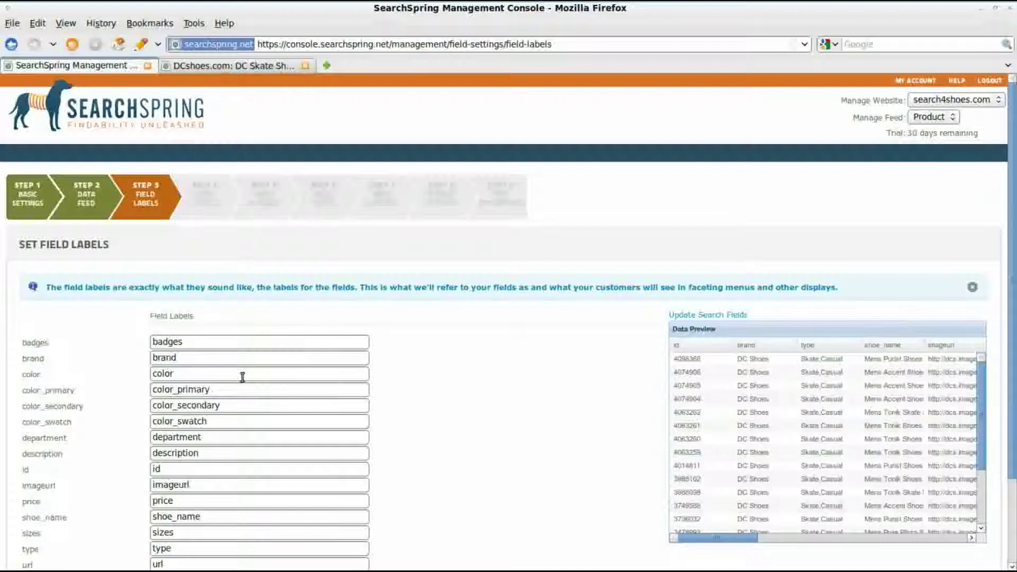
# Step: Accept the default field labels and continue to Core Fields Mapping
pyautogui.scroll(-3, 243, 377)
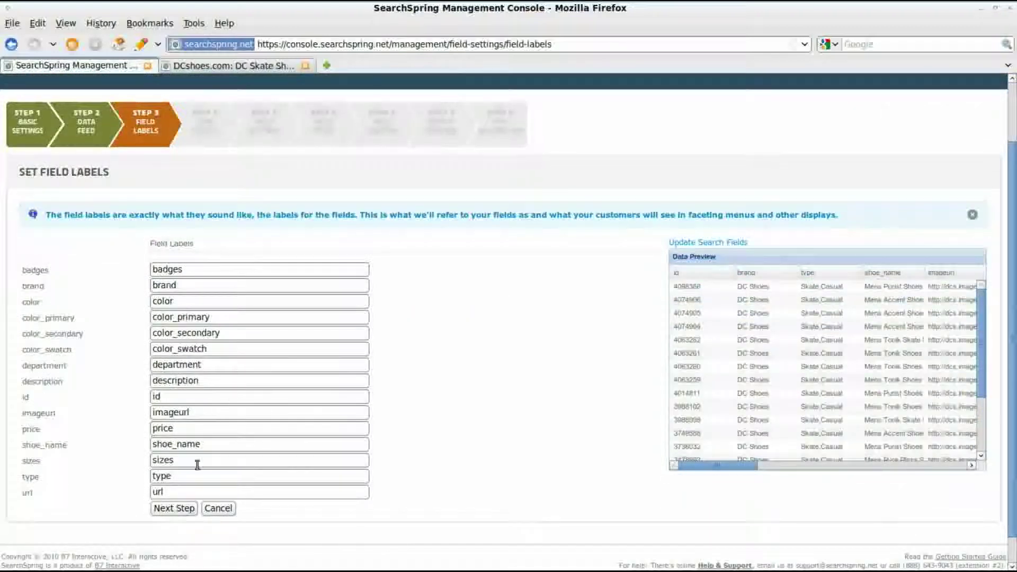
pyautogui.click(182, 510)
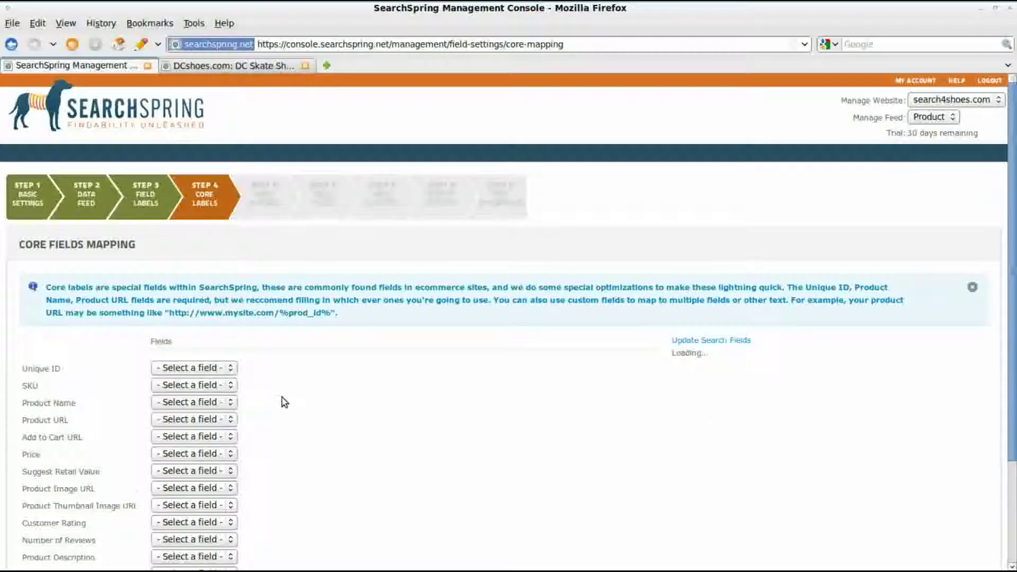
# Step: Map Unique ID and SKU to id, Product Name to shoe_name, and Product URL to url
pyautogui.scroll(-1, 281, 398)
pyautogui.scroll(-2, 282, 397)
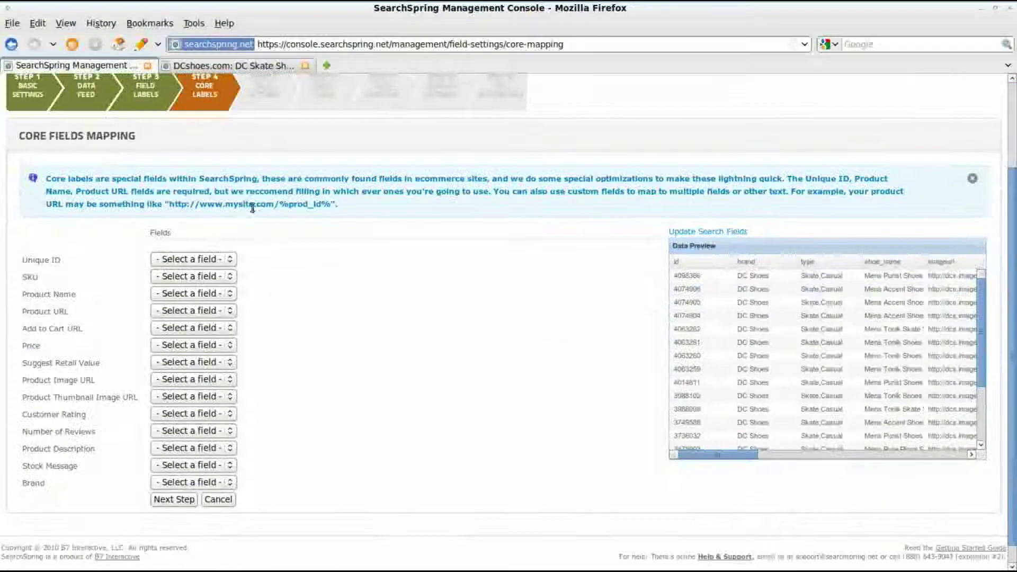
pyautogui.click(218, 259)
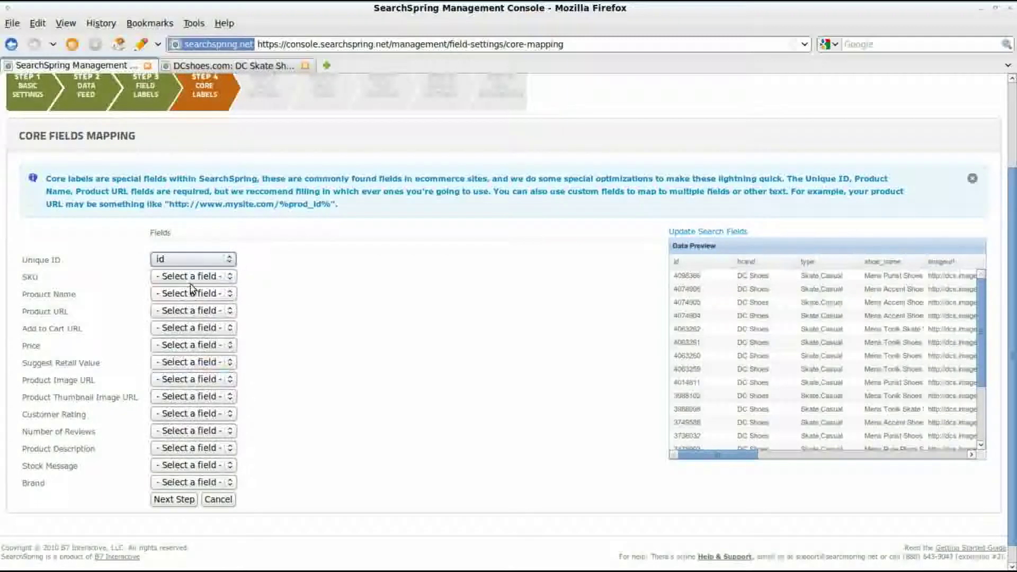
pyautogui.click(195, 281)
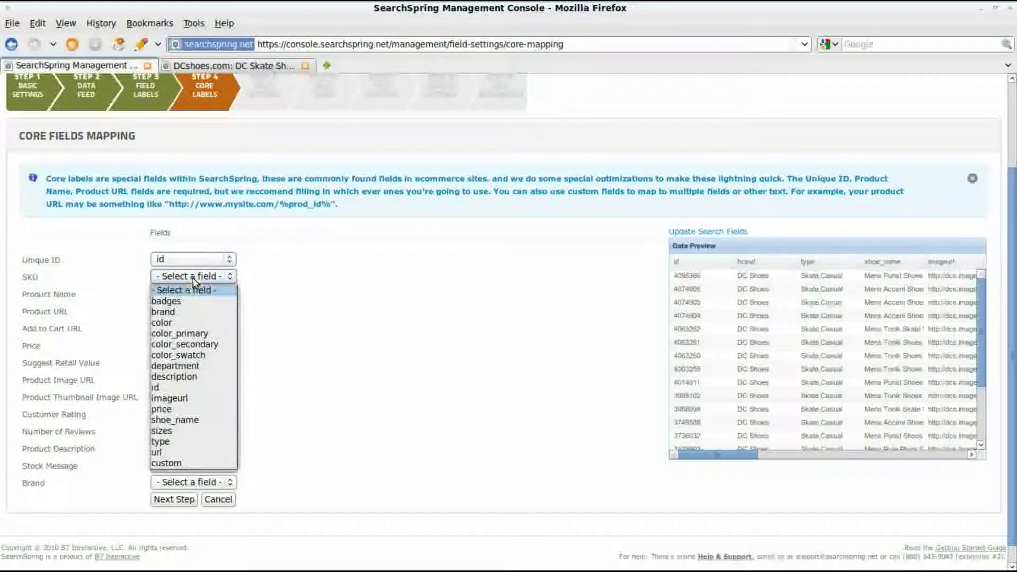
pyautogui.click(175, 391)
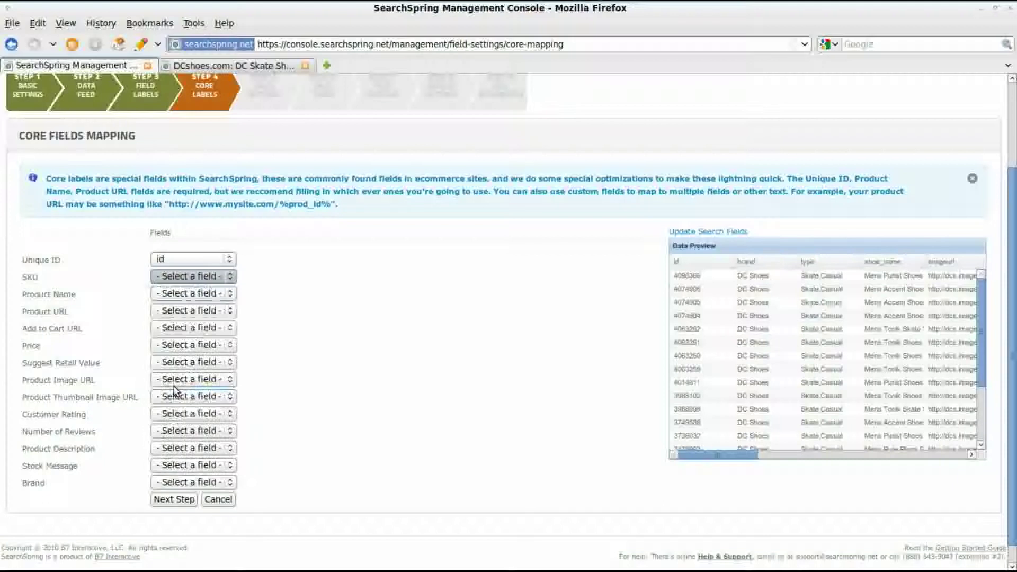
pyautogui.click(186, 300)
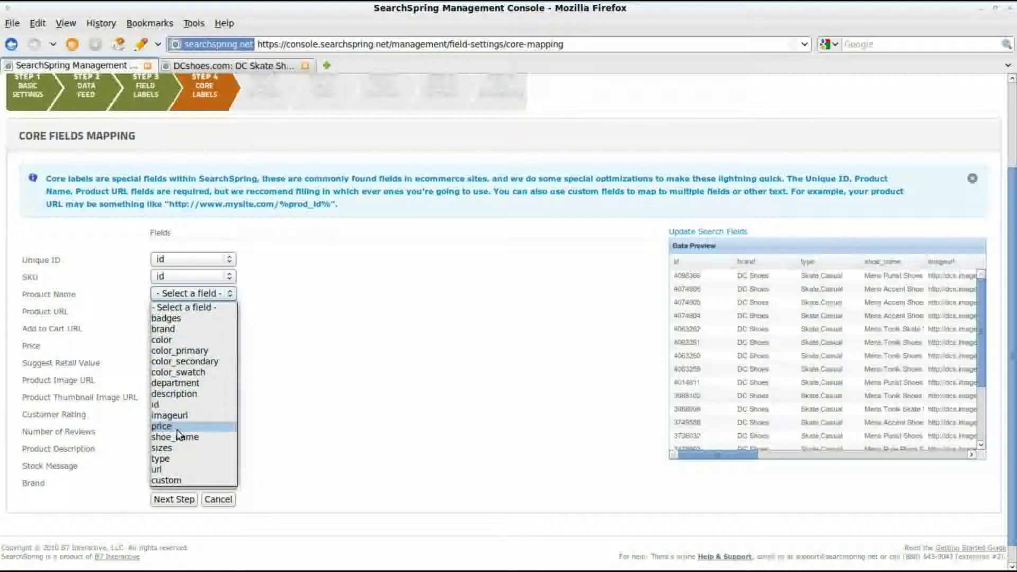
pyautogui.click(175, 437)
pyautogui.click(185, 312)
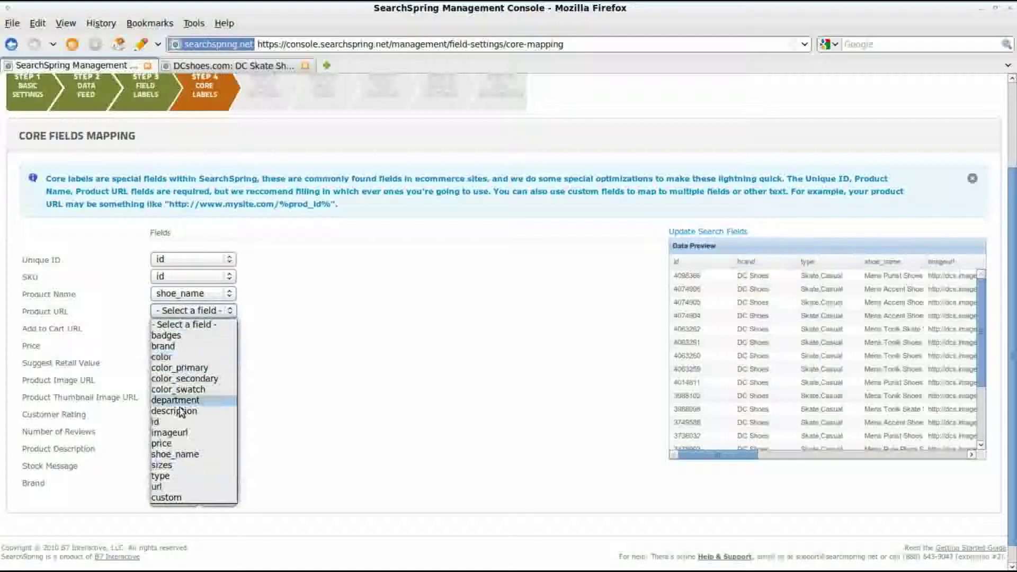
pyautogui.click(170, 486)
# Step: Map Price to price, both image URLs to imageurl and Brand to brand, then continue
pyautogui.click(191, 345)
pyautogui.click(182, 481)
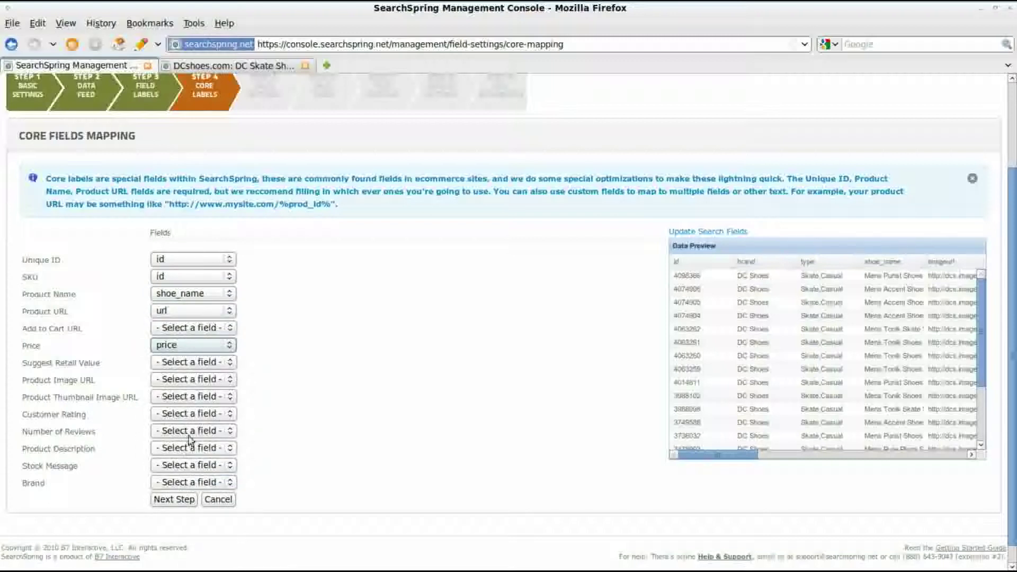
pyautogui.click(201, 380)
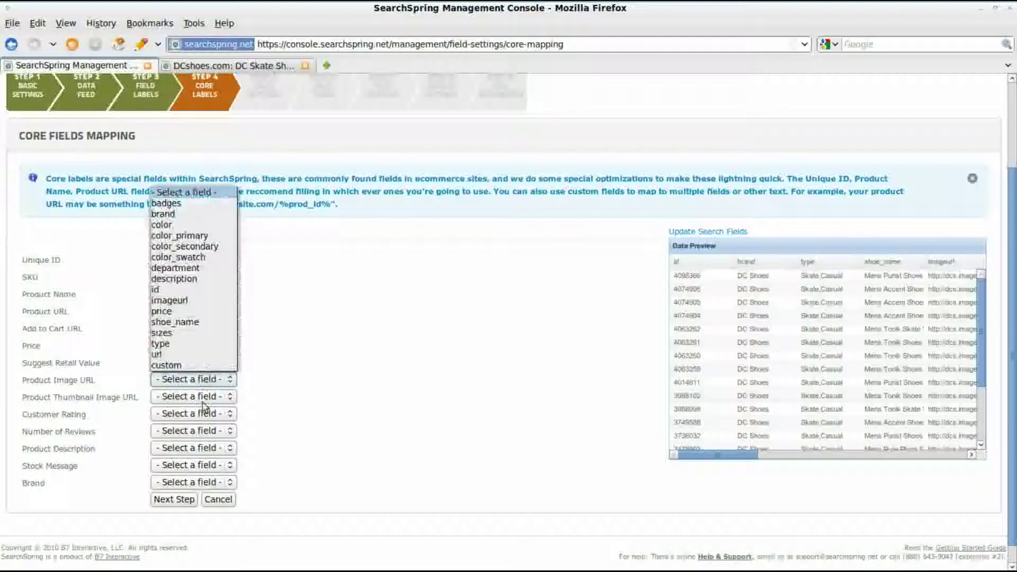
pyautogui.click(196, 302)
pyautogui.click(208, 401)
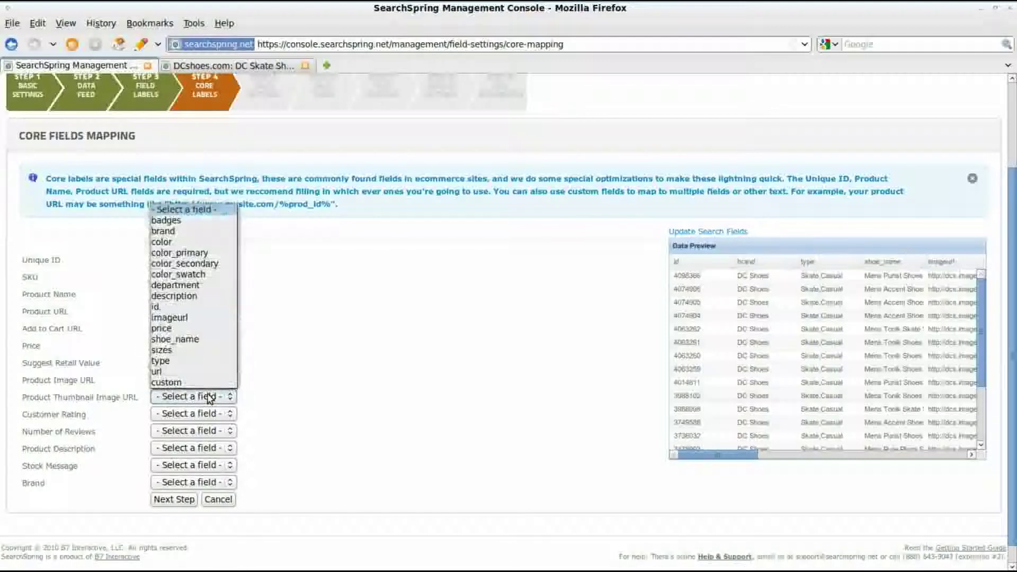
pyautogui.click(196, 318)
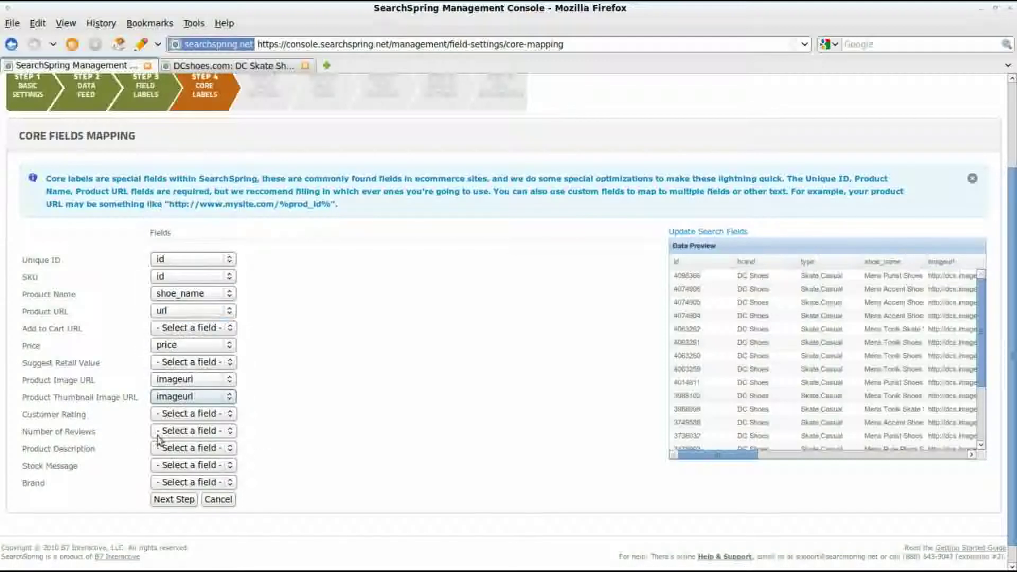
pyautogui.click(180, 482)
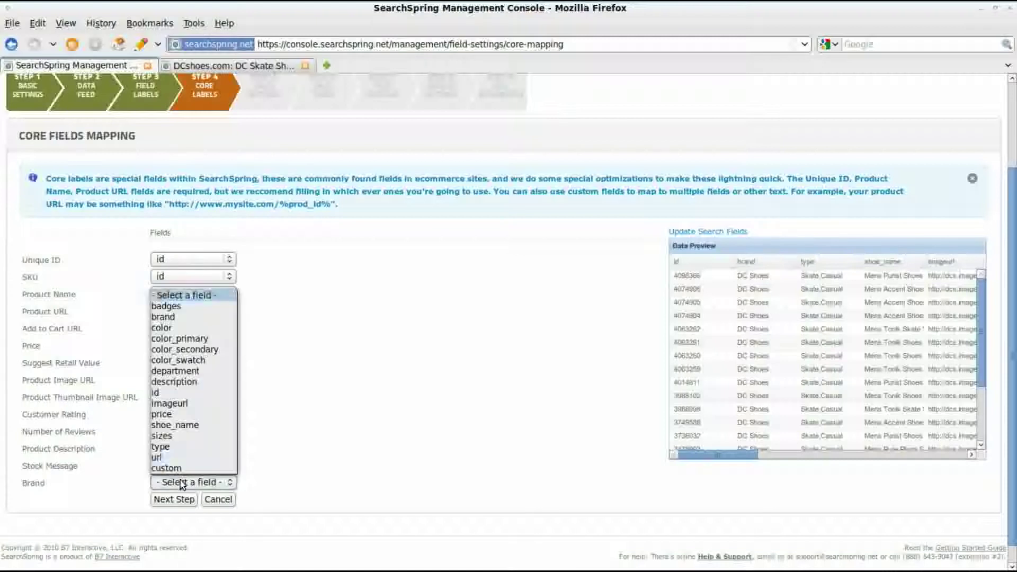
pyautogui.click(183, 317)
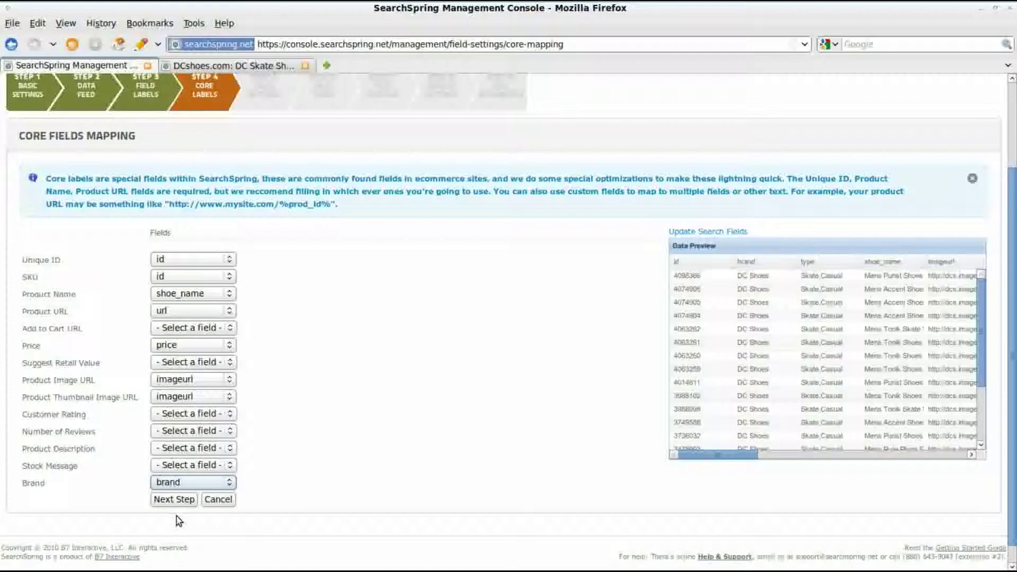
pyautogui.click(186, 501)
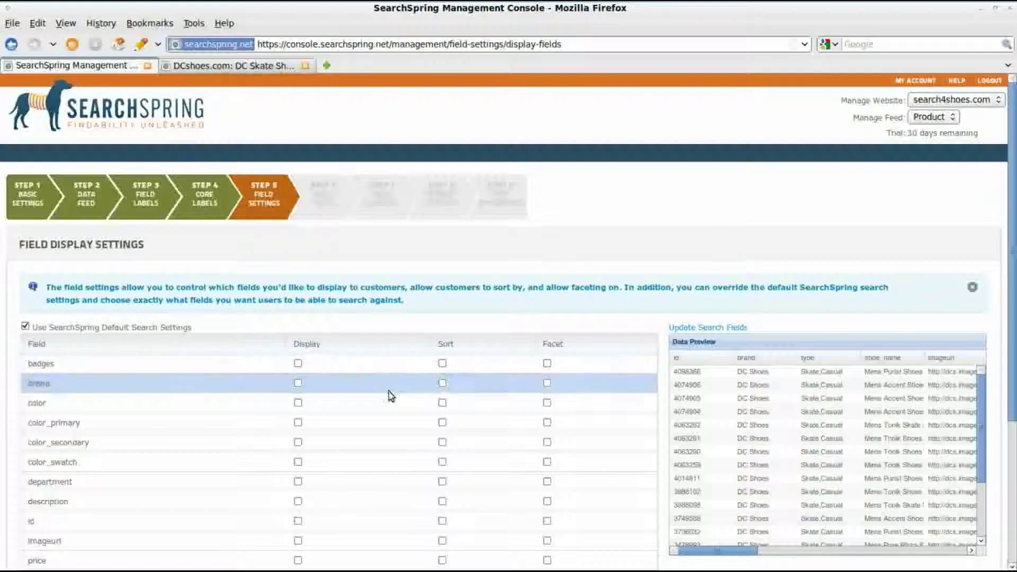
# Step: Tick the Display checkbox for brand, color, color_swatch, description and shoe_name
pyautogui.click(296, 383)
pyautogui.click(298, 404)
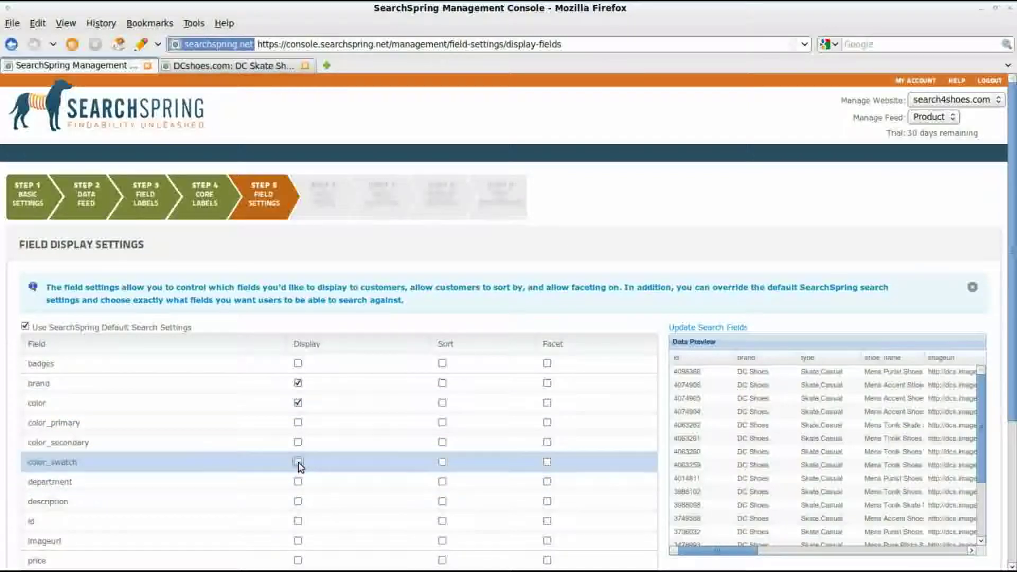
pyautogui.click(298, 462)
pyautogui.scroll(-2, 298, 477)
pyautogui.click(299, 429)
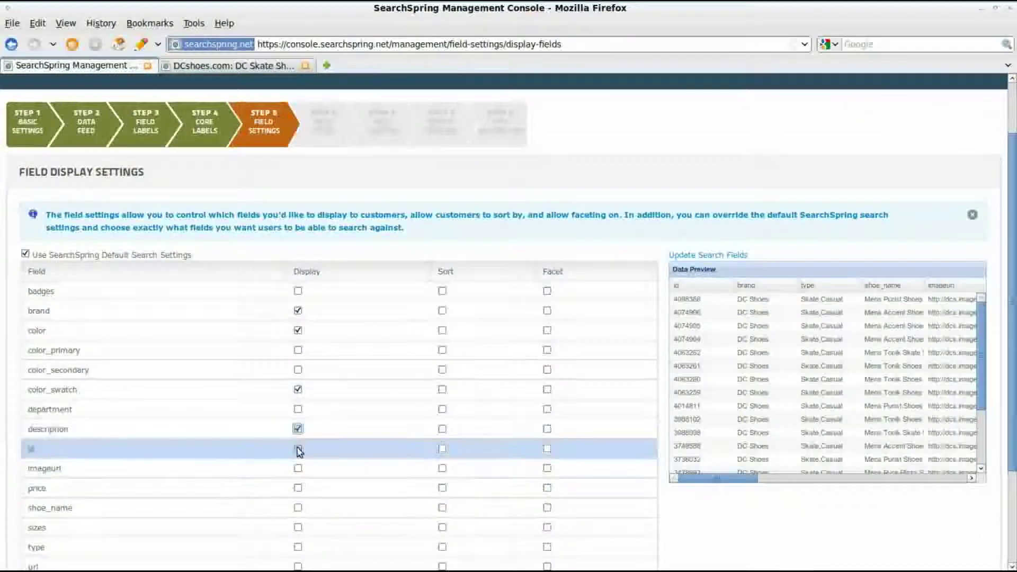
pyautogui.scroll(-1, 295, 461)
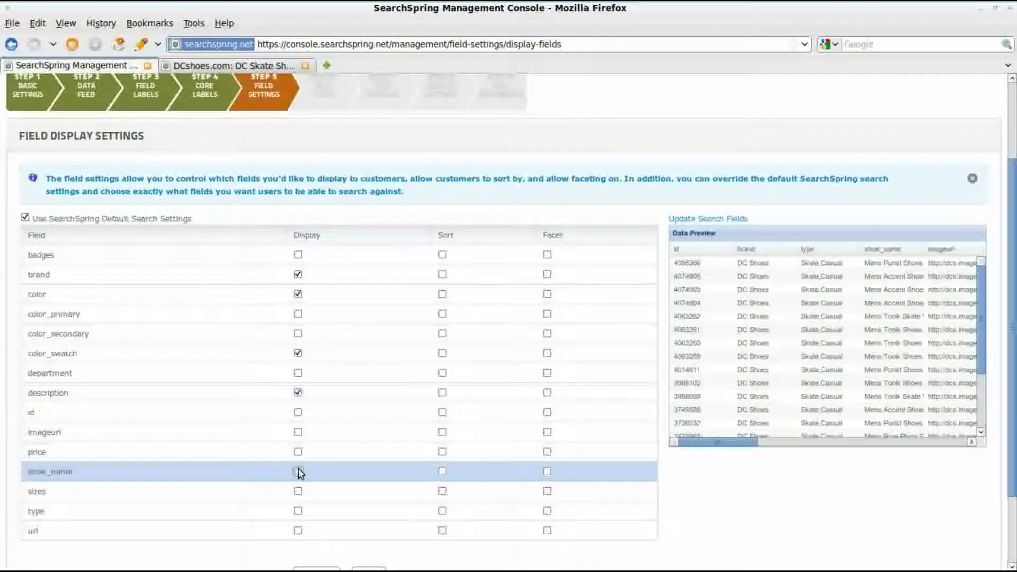
pyautogui.click(298, 471)
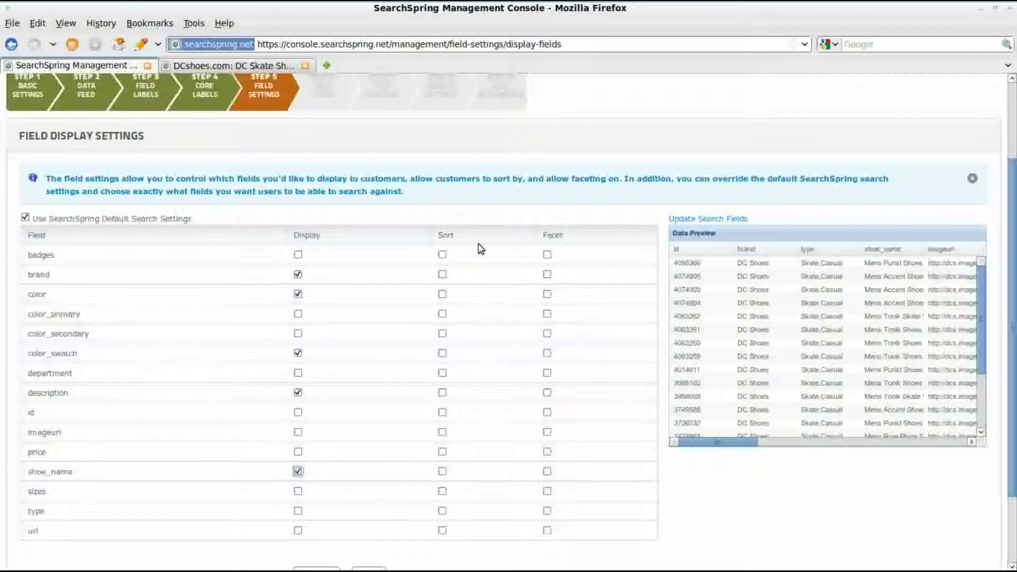
# Step: Make brand sortable and color, price and type facets, then submit the field settings
pyautogui.click(443, 274)
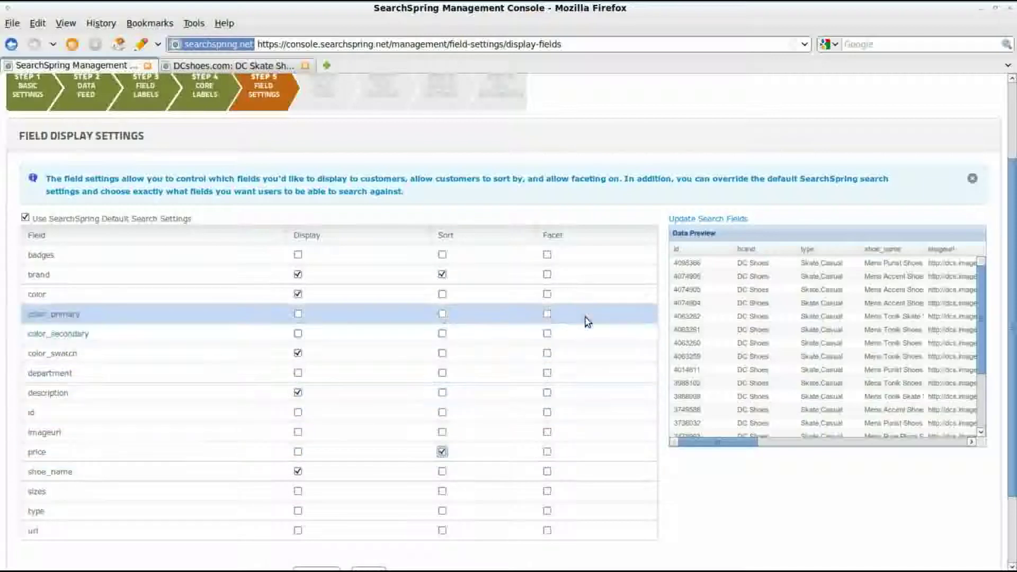
pyautogui.click(547, 295)
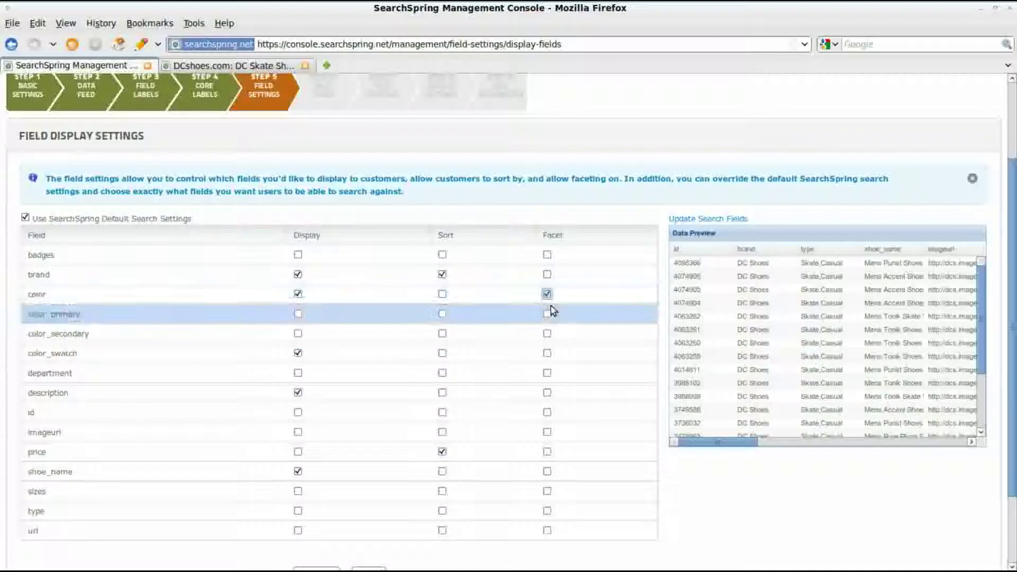
pyautogui.scroll(-1, 563, 409)
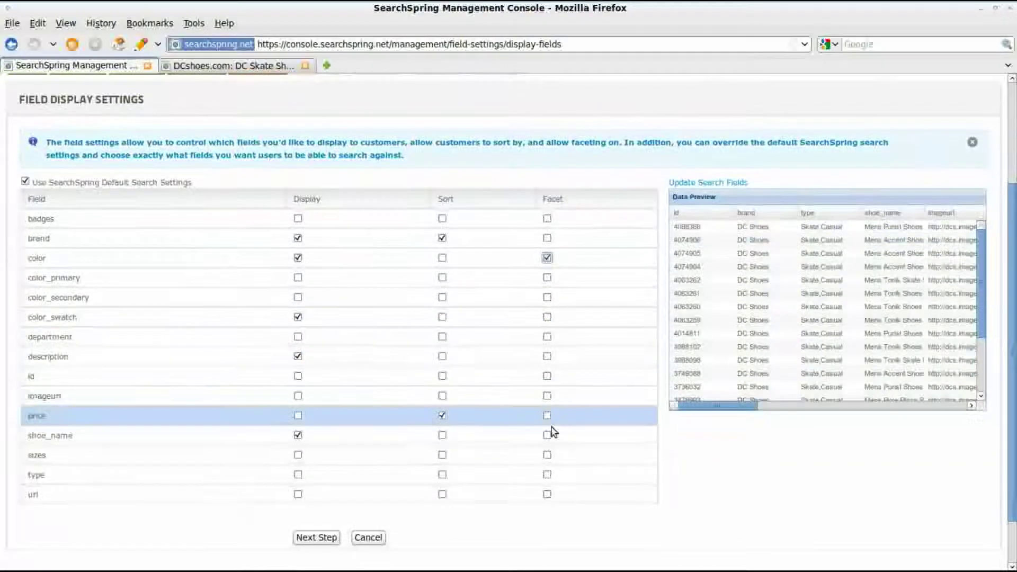
pyautogui.click(547, 454)
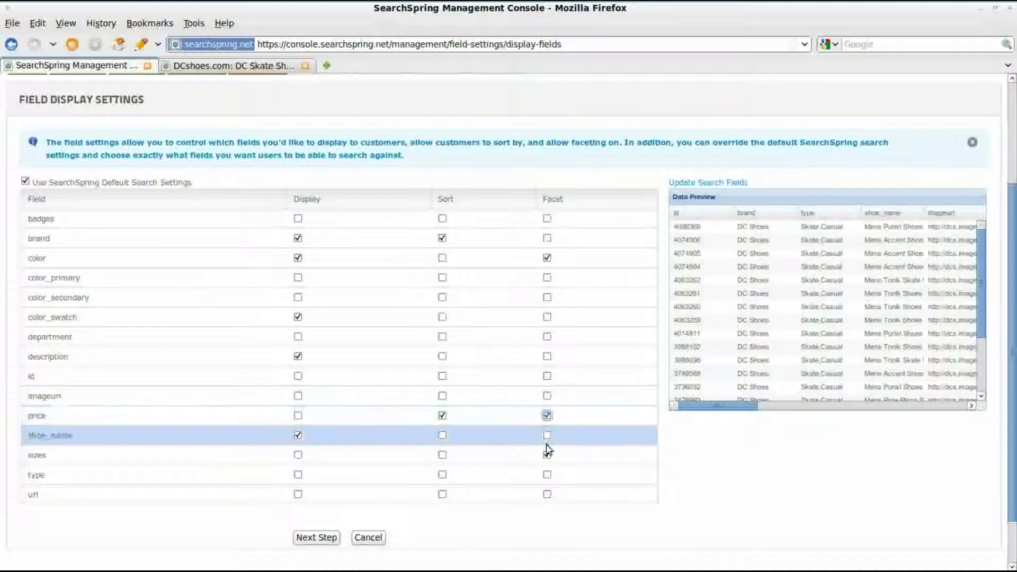
pyautogui.click(547, 475)
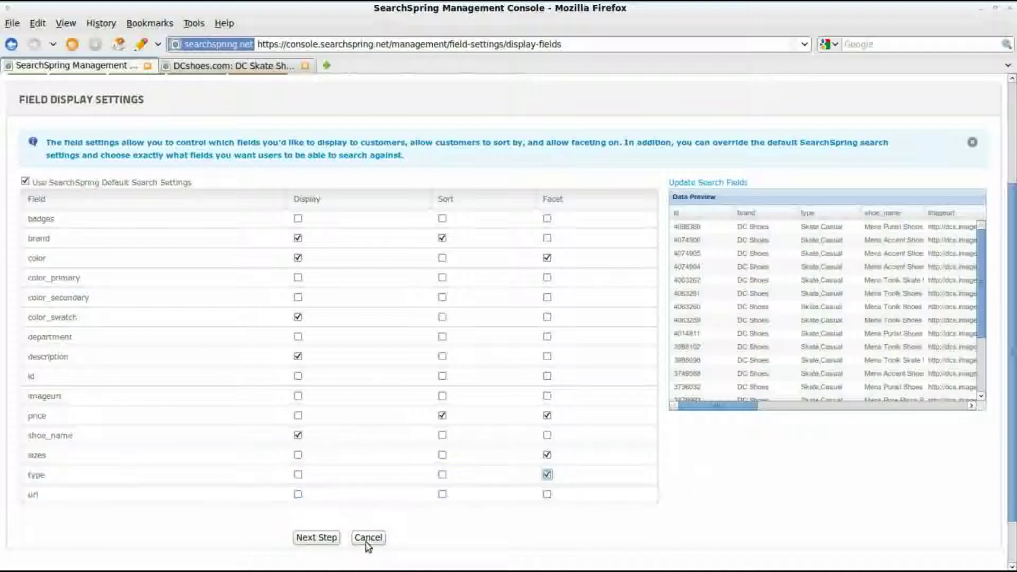
pyautogui.click(334, 540)
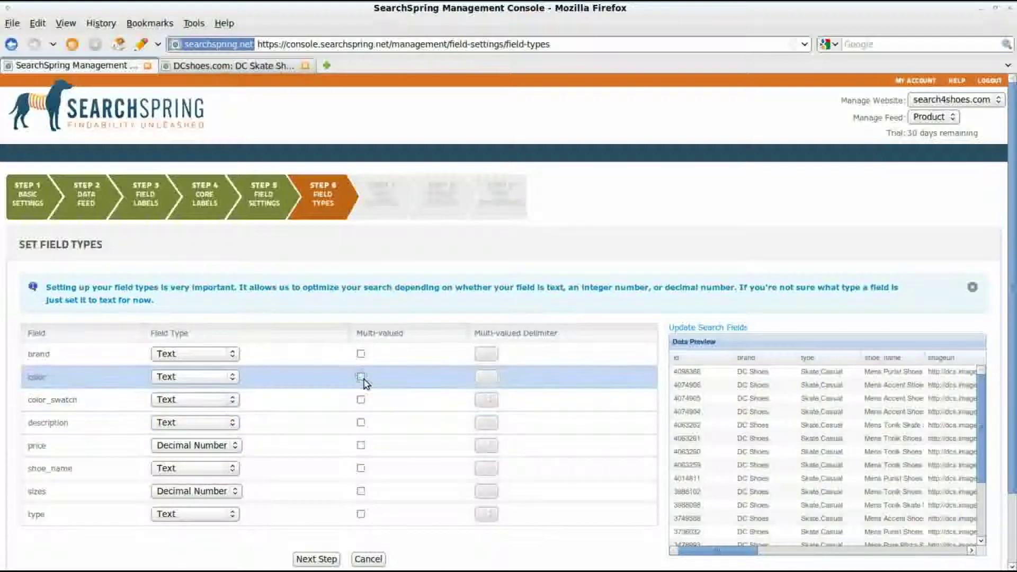
# Step: Mark type and sizes as multi-valued while reverting price to single-valued
pyautogui.click(361, 445)
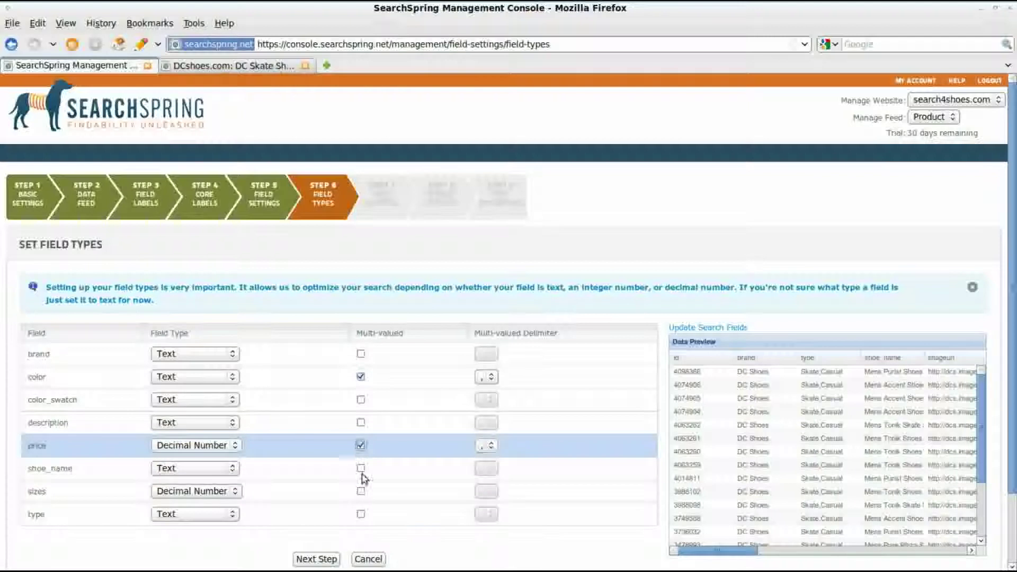
pyautogui.click(361, 514)
pyautogui.click(360, 446)
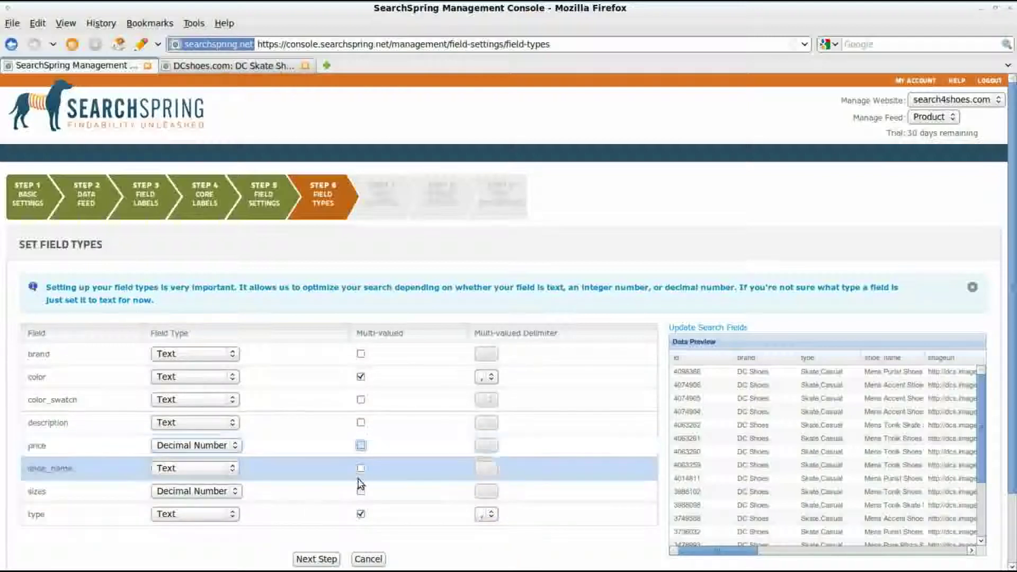
pyautogui.click(361, 492)
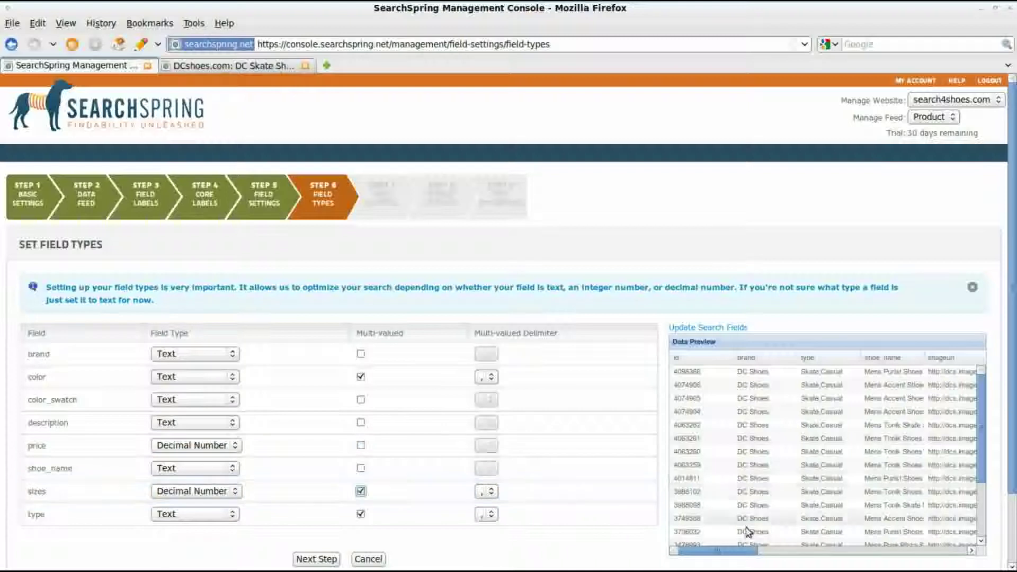
pyautogui.moveTo(717, 551); pyautogui.dragTo(876, 554)
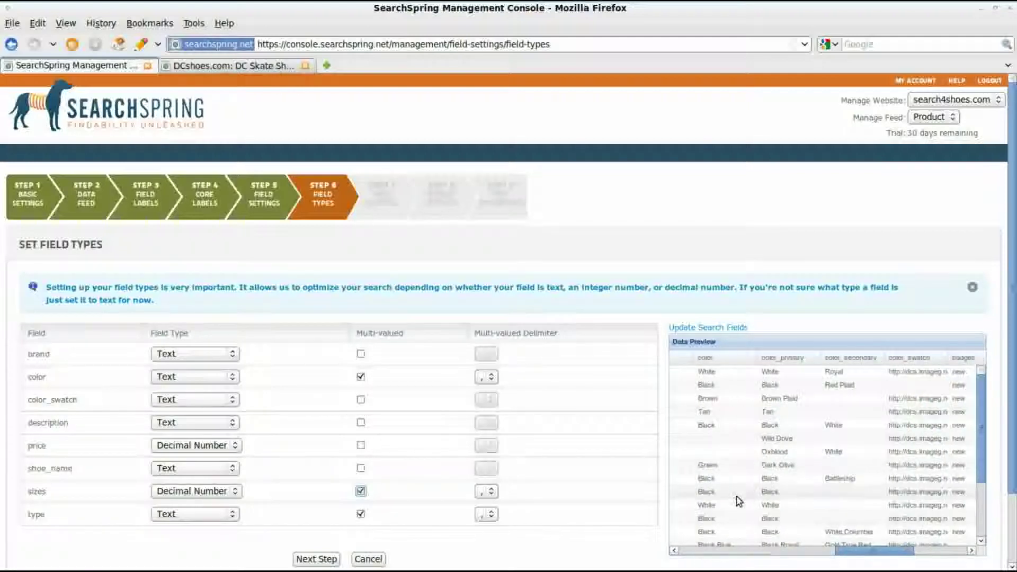
# Step: Review the Data Preview columns and continue to Step 7 Field Faceting
pyautogui.scroll(-1, 731, 519)
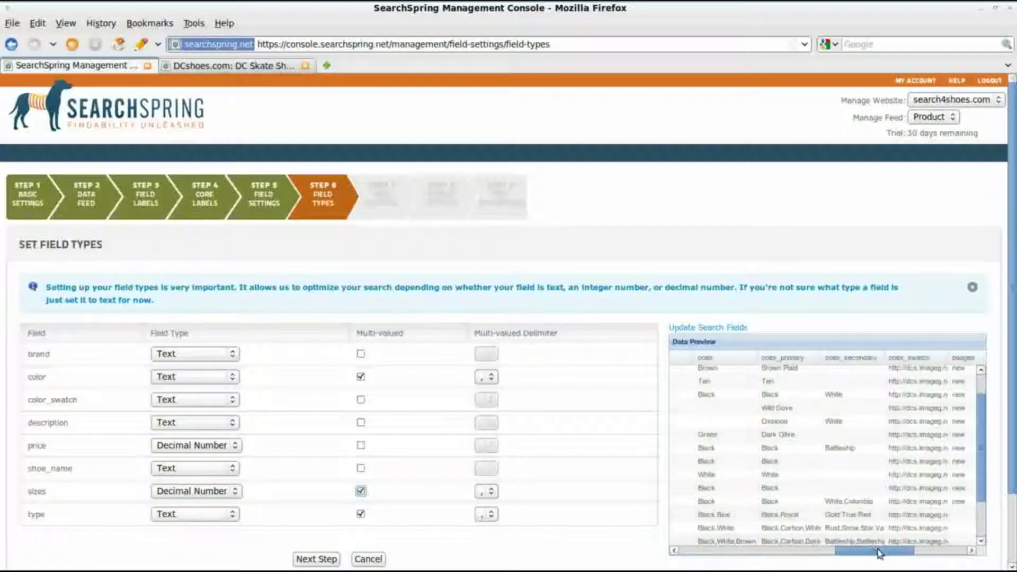
pyautogui.moveTo(879, 554); pyautogui.dragTo(956, 553)
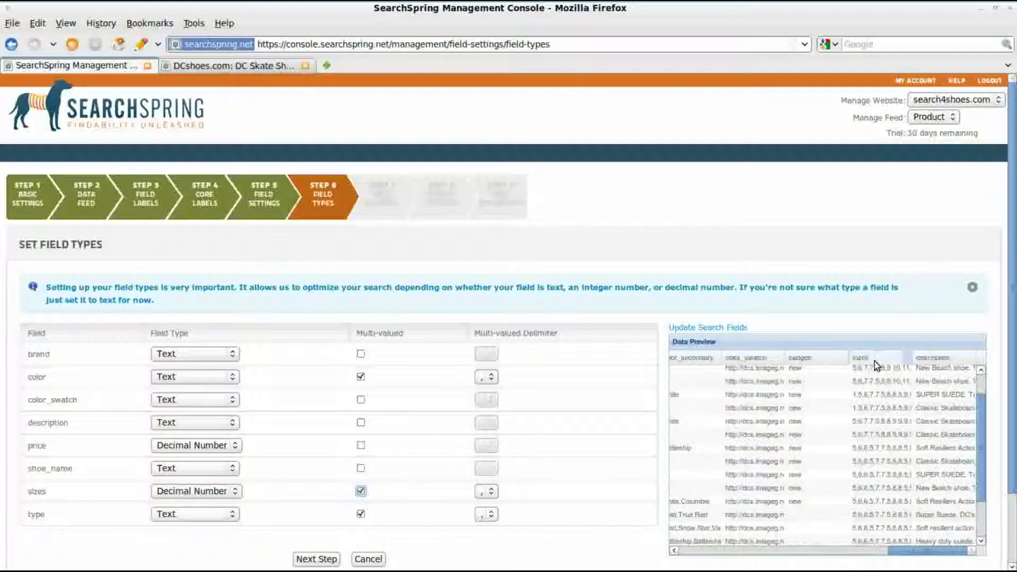
pyautogui.click(319, 559)
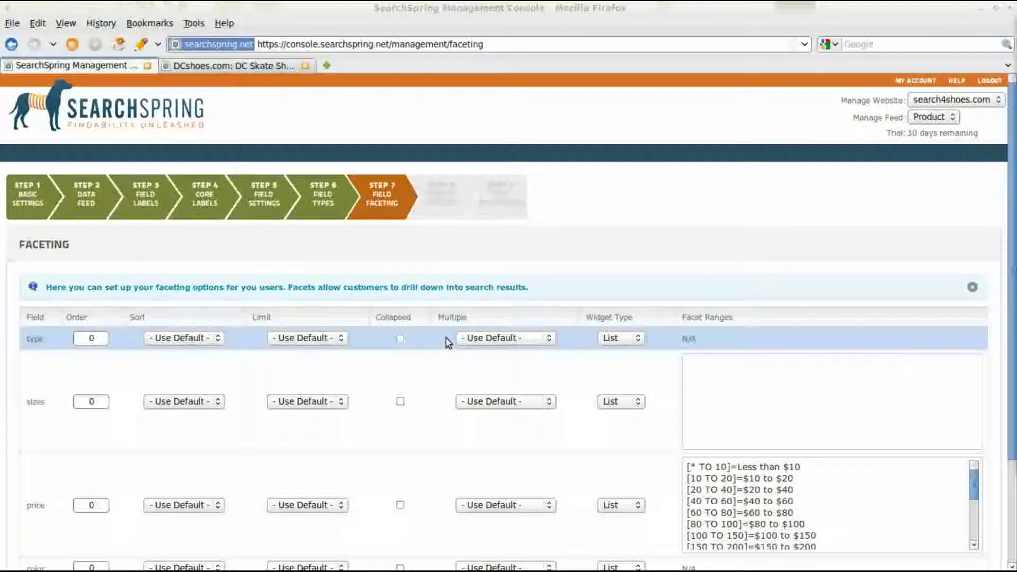
# Step: Enter facet order values: type 4, sizes 1, price 2 and color 3
pyautogui.scroll(-3, 225, 377)
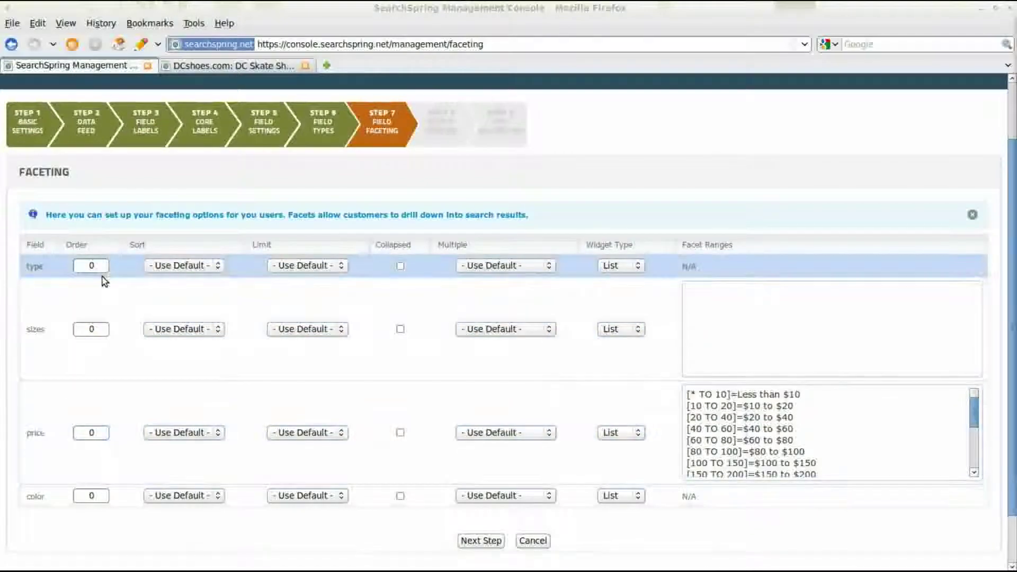
pyautogui.click(101, 265)
pyautogui.write('4')
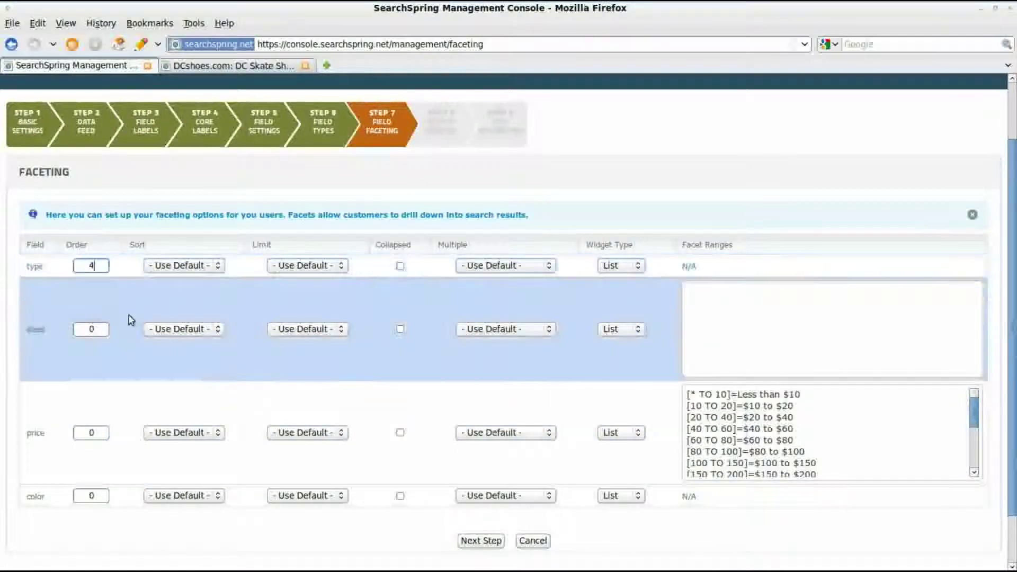
pyautogui.click(101, 329)
pyautogui.press('BackSpace')
pyautogui.write('1')
pyautogui.click(95, 433)
pyautogui.press('BackSpace')
pyautogui.write('2')
pyautogui.click(97, 495)
pyautogui.press('BackSpace')
pyautogui.write('3')
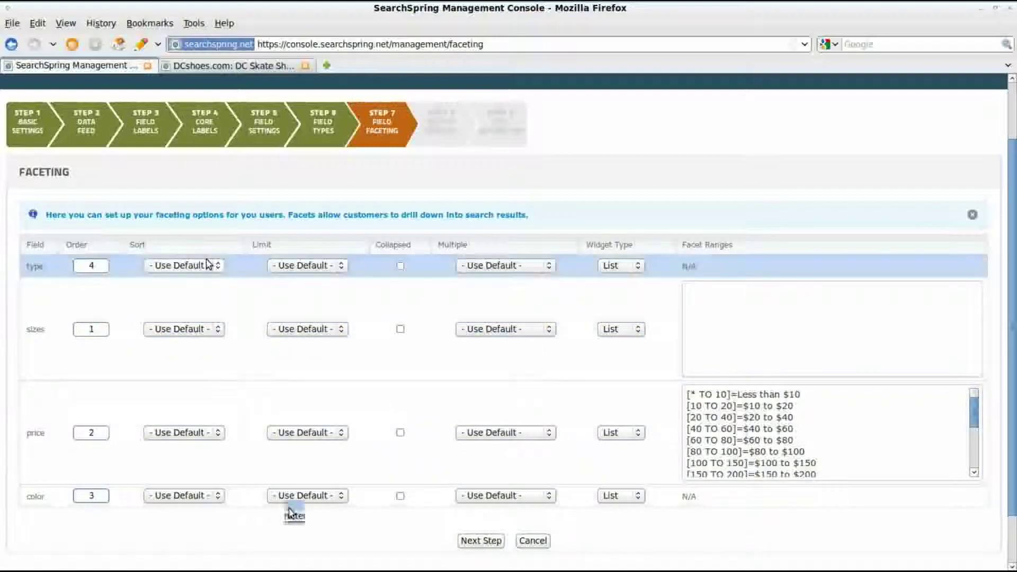
# Step: Set the sizes and color facet limits to Unlimited and keep type's multiple-selection default
pyautogui.click(291, 516)
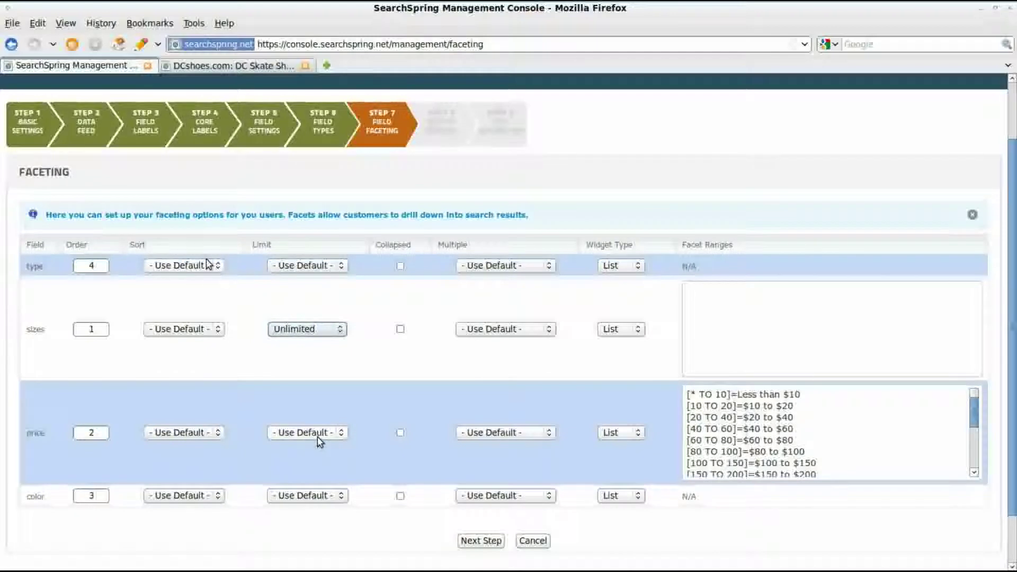
pyautogui.click(317, 495)
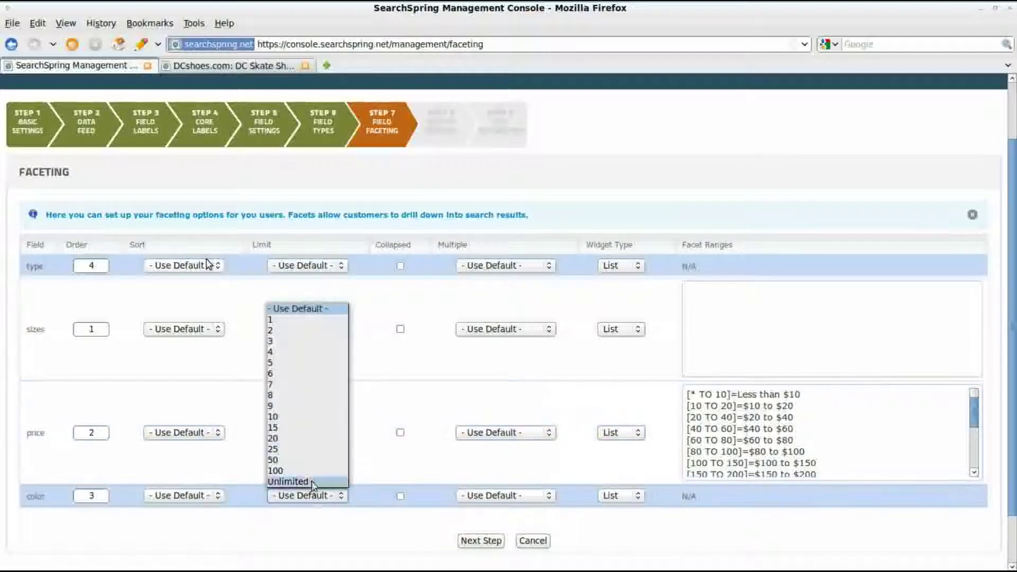
pyautogui.click(306, 481)
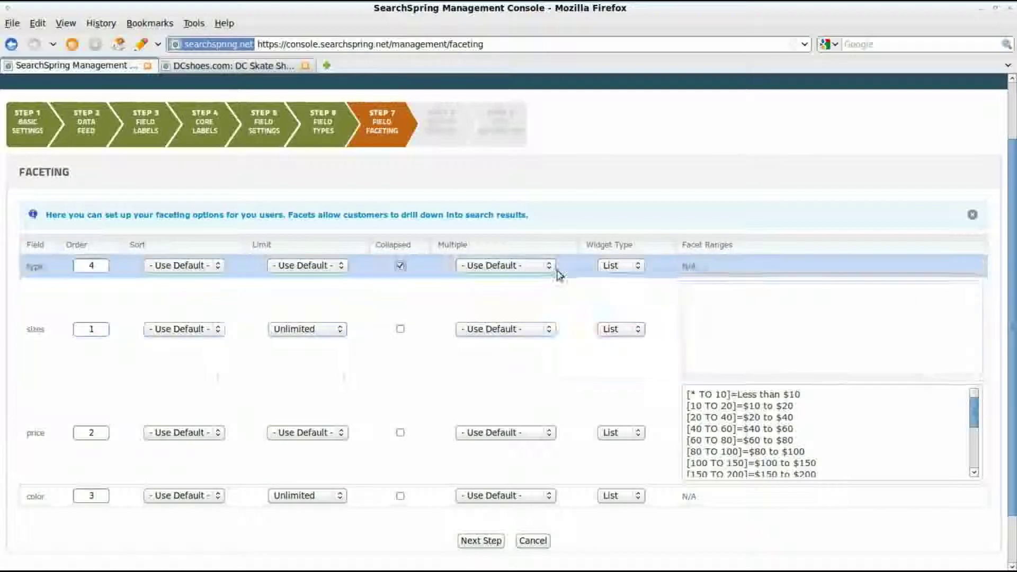
pyautogui.click(552, 268)
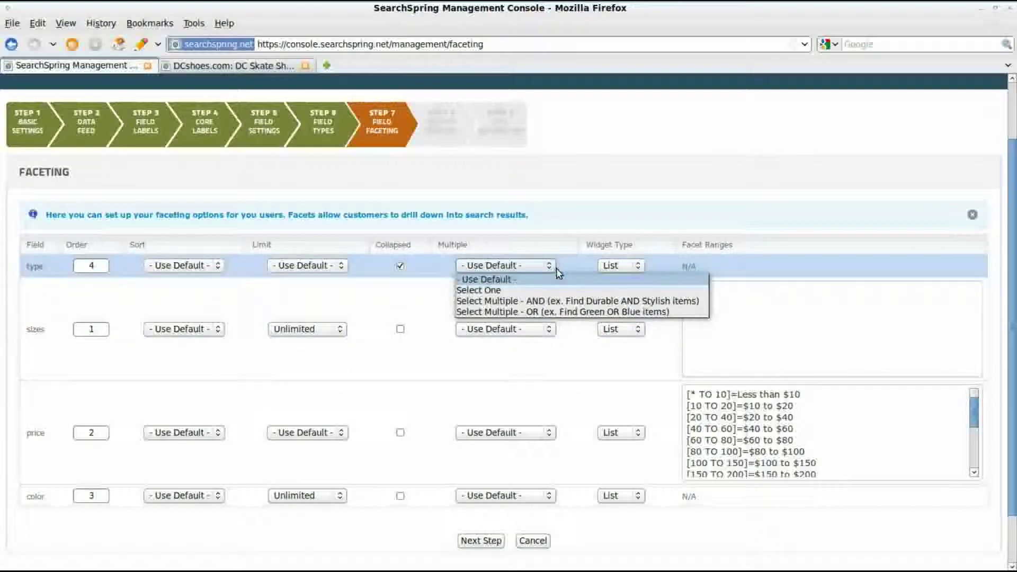
pyautogui.click(614, 266)
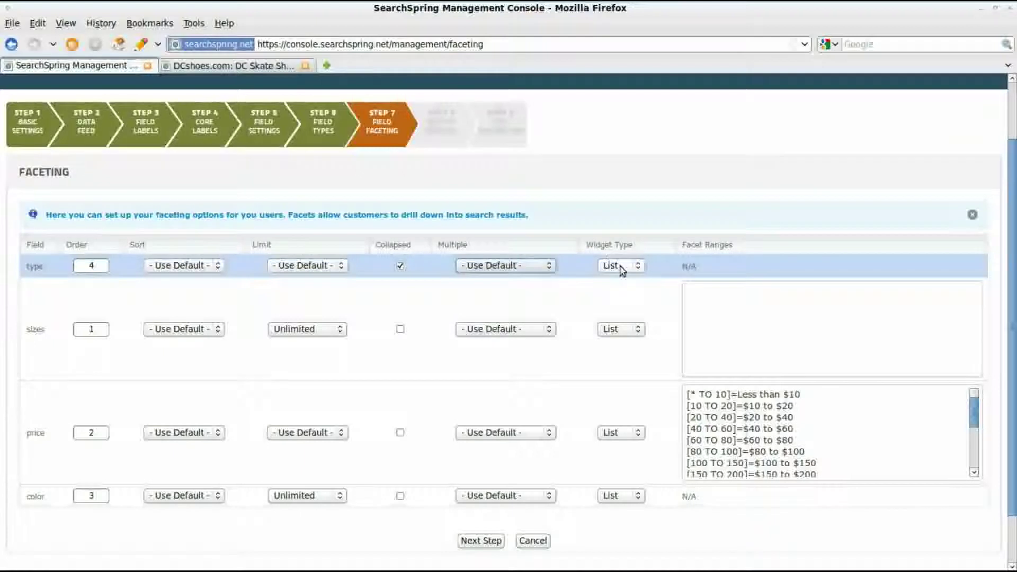
# Step: Show sizes as Grid, price as Slider and color as Palette, then save the faceting setup
pyautogui.click(619, 331)
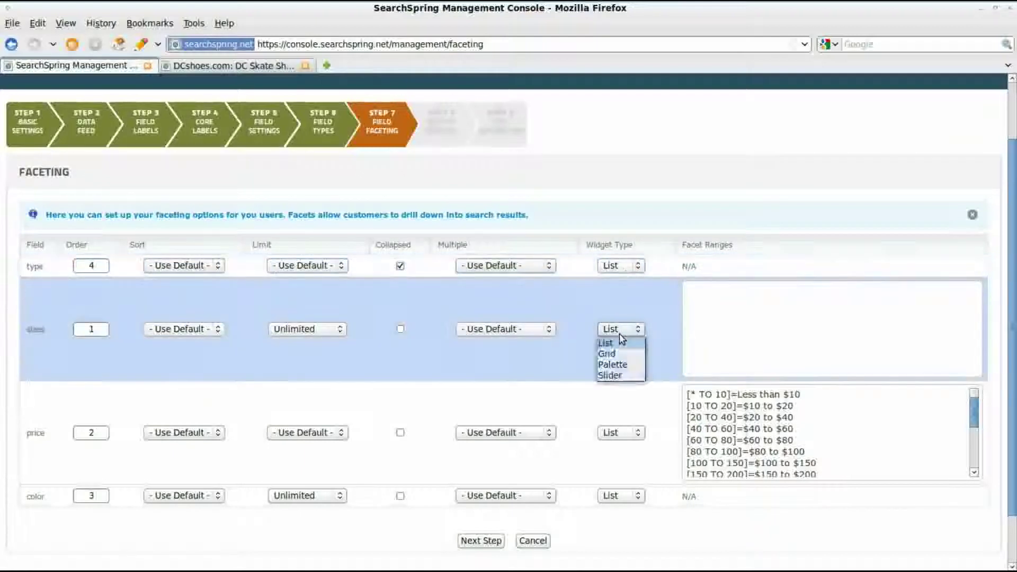
pyautogui.click(609, 353)
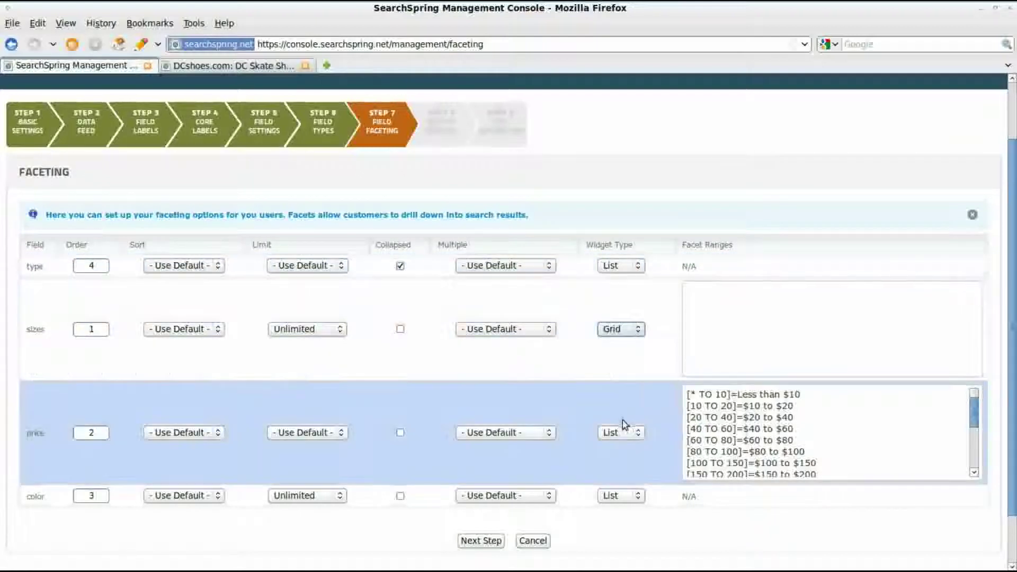
pyautogui.click(623, 433)
pyautogui.click(609, 479)
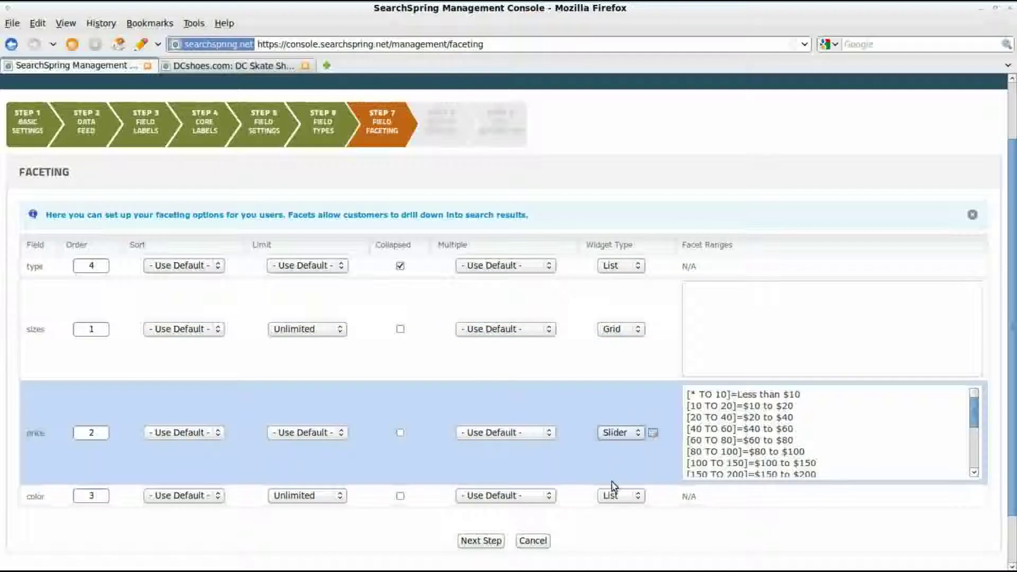
pyautogui.click(613, 496)
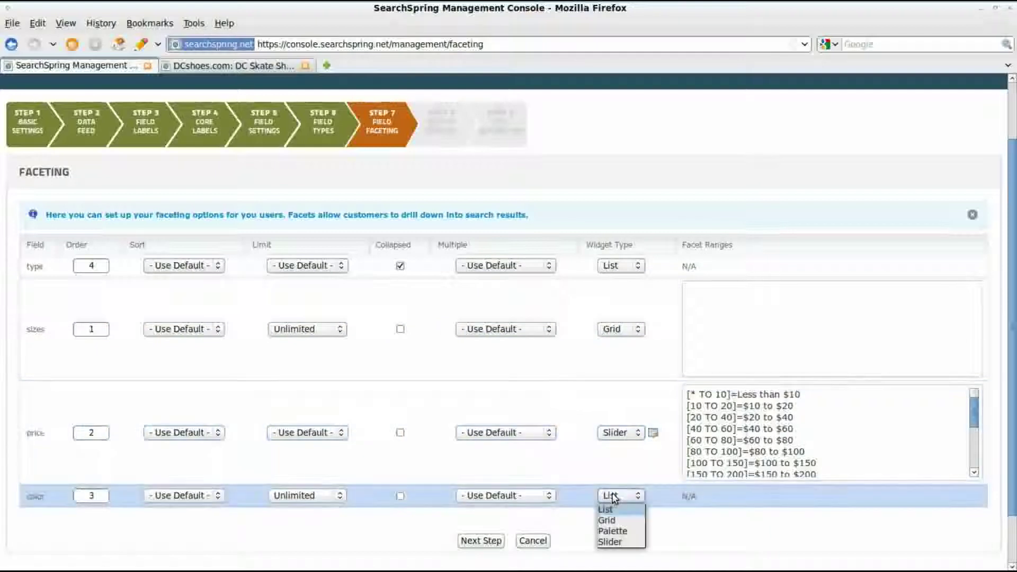
pyautogui.click(609, 529)
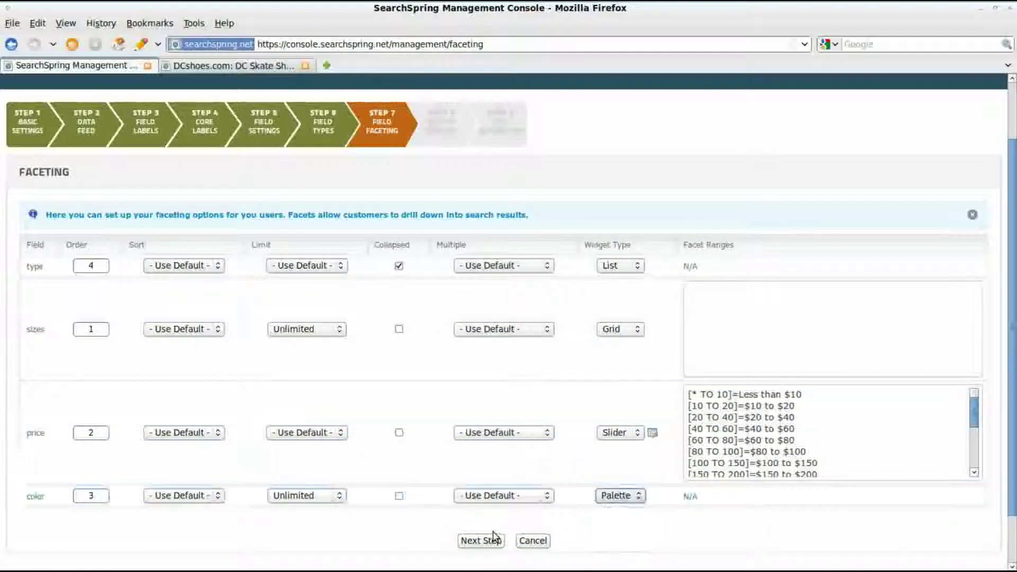
pyautogui.click(463, 540)
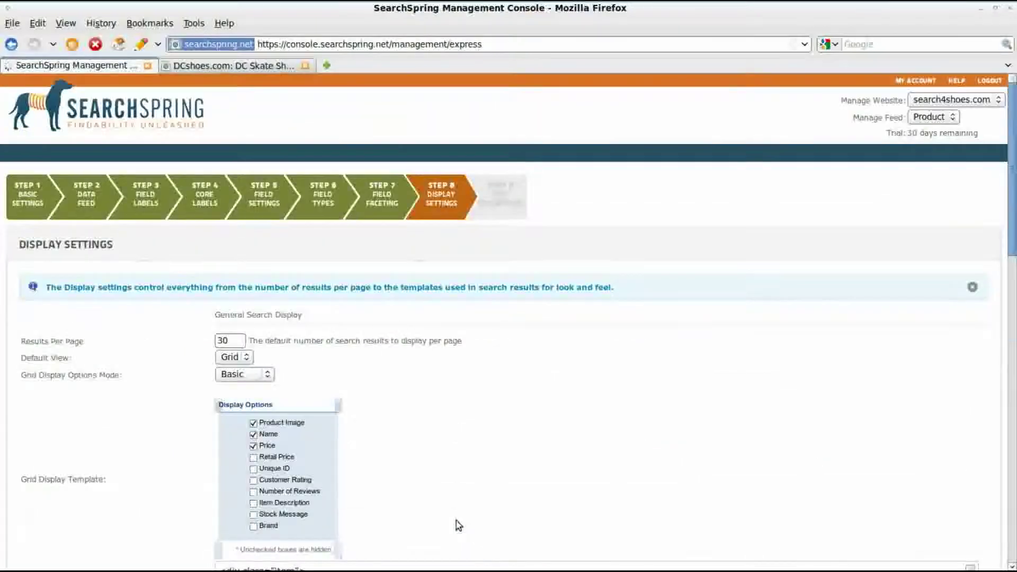
# Step: Make the third and fourth sort options use the price field
pyautogui.scroll(-8, 456, 474)
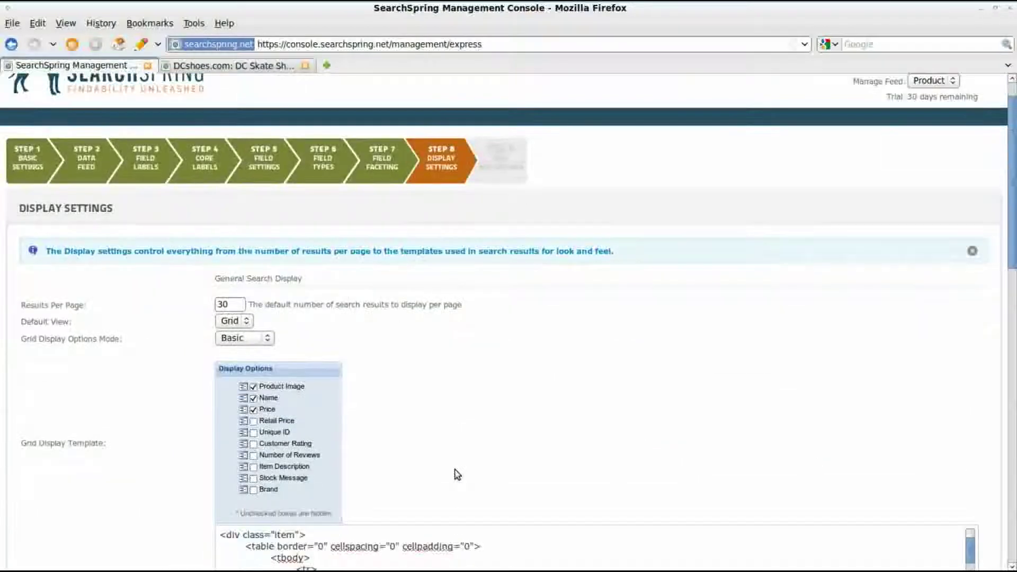
pyautogui.scroll(-10, 455, 470)
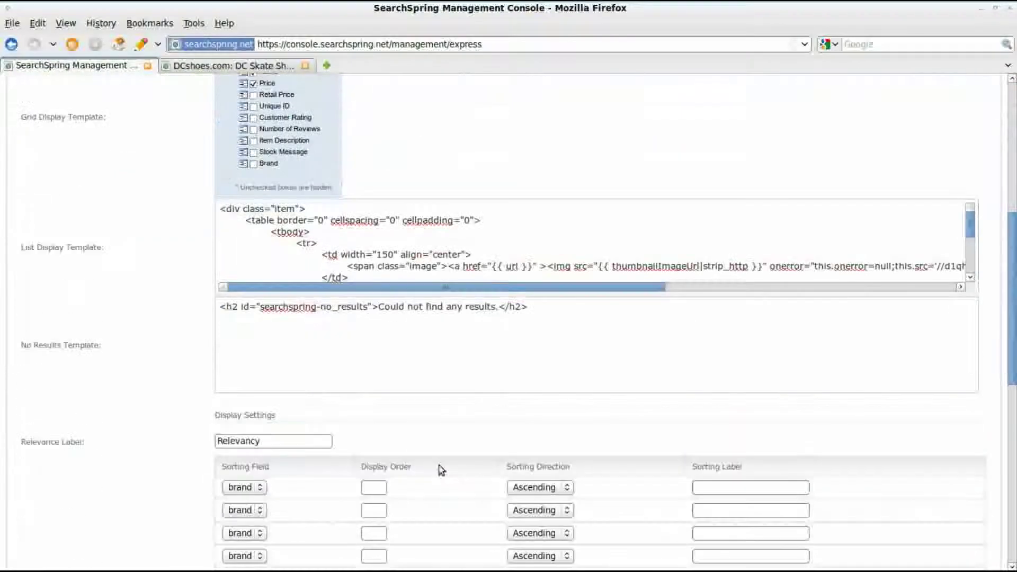
pyautogui.click(257, 316)
pyautogui.click(246, 337)
pyautogui.click(251, 339)
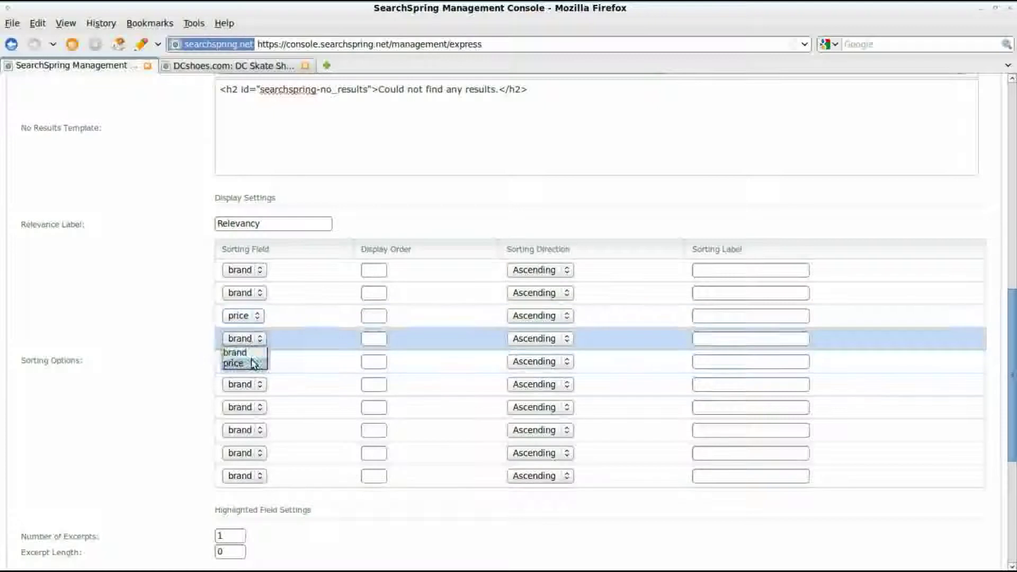
pyautogui.click(236, 361)
# Step: Number the sort options 1 to 4 and make the second and fourth descending
pyautogui.click(374, 270)
pyautogui.write('1')
pyautogui.click(378, 294)
pyautogui.write('2')
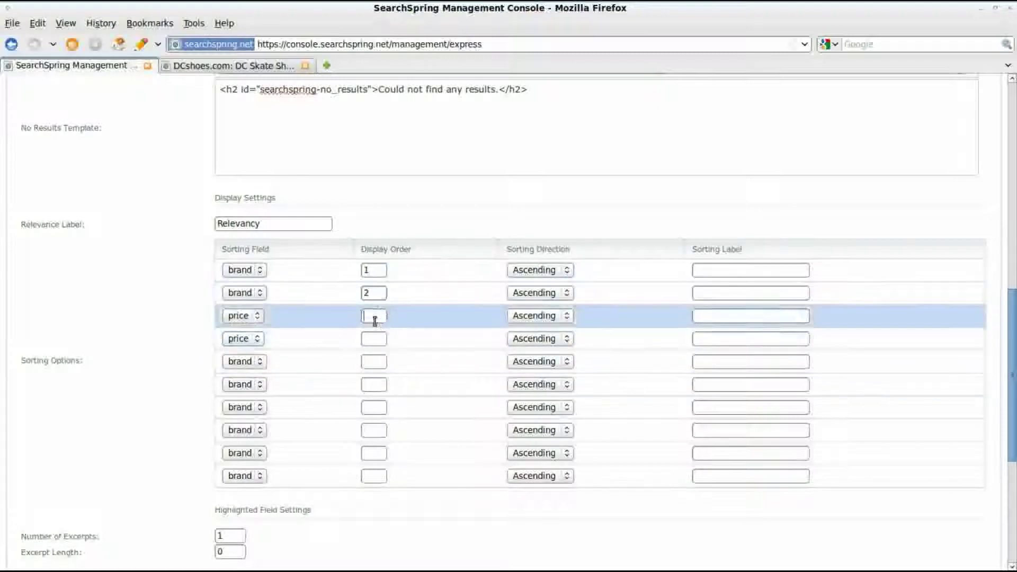
pyautogui.click(375, 317)
pyautogui.write('3')
pyautogui.click(376, 339)
pyautogui.write('4')
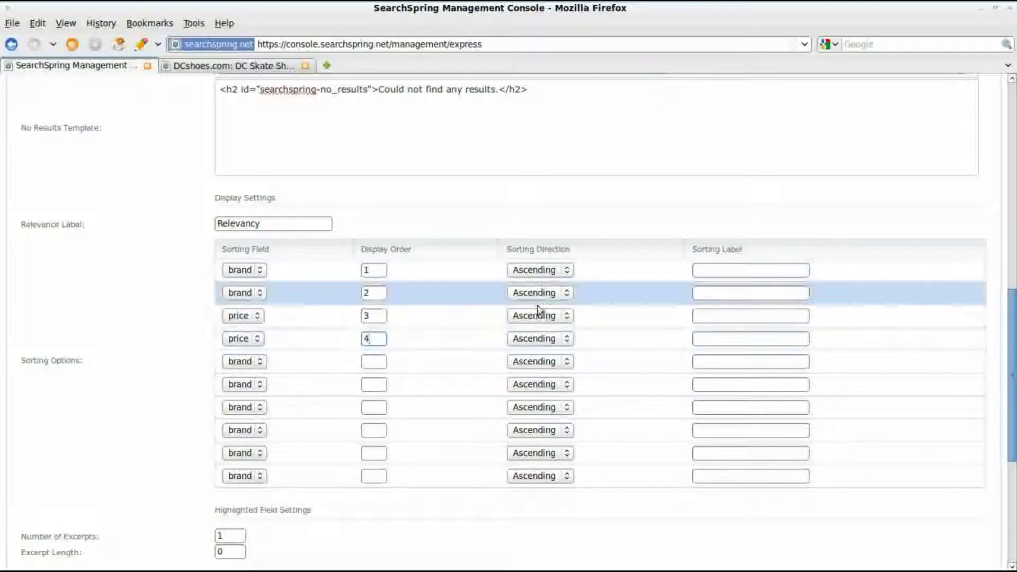
pyautogui.click(537, 293)
pyautogui.click(535, 318)
pyautogui.click(535, 339)
pyautogui.click(535, 361)
# Step: Label the sort options Brand (A-Z), Brand (Z-A), Price ($-$$$), Price ($$$-$) and continue
pyautogui.click(729, 270)
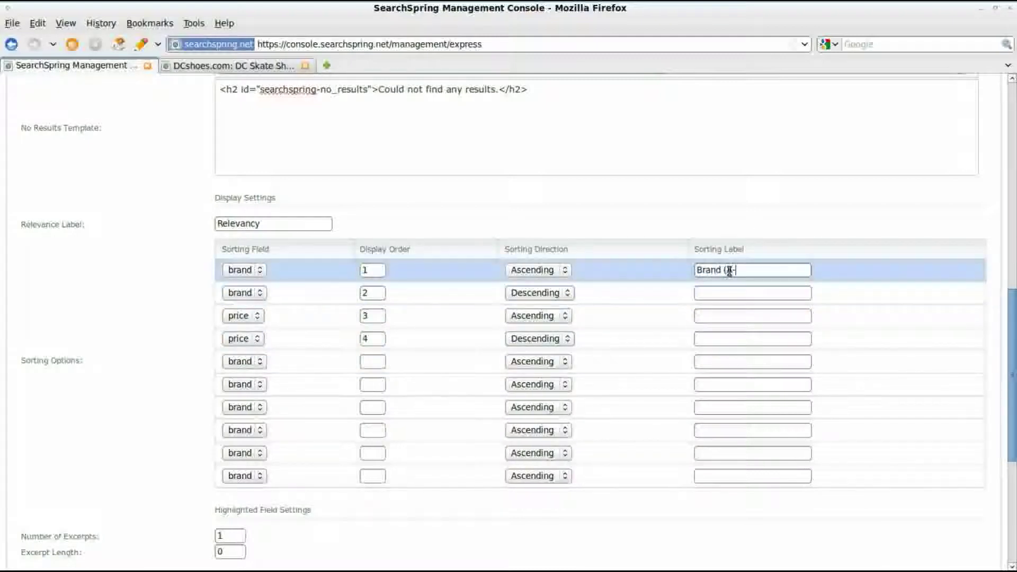
pyautogui.click(722, 291)
pyautogui.write('Brand (Z-A)')
pyautogui.click(734, 312)
pyautogui.write('Price ($-$$')
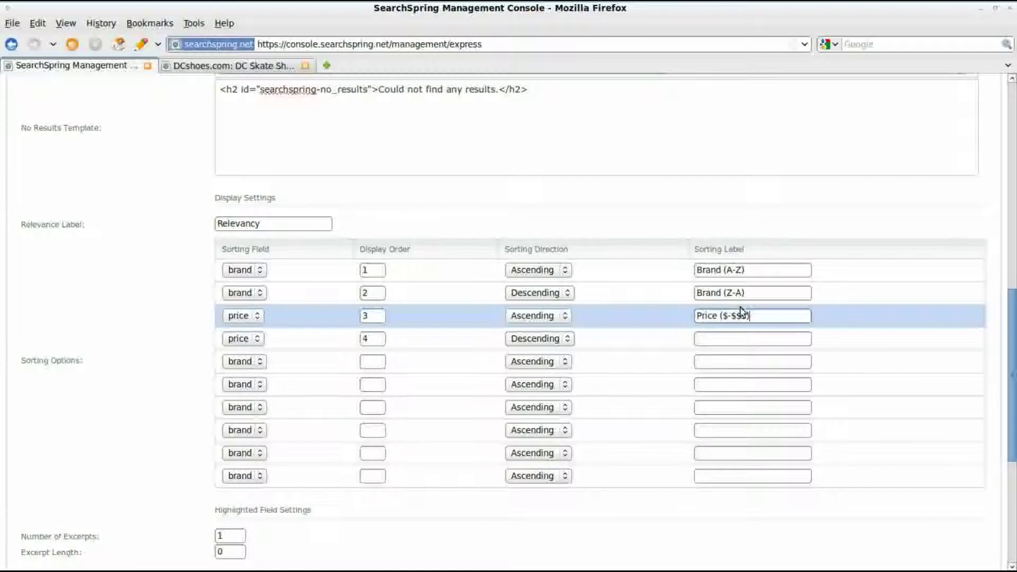
pyautogui.click(720, 340)
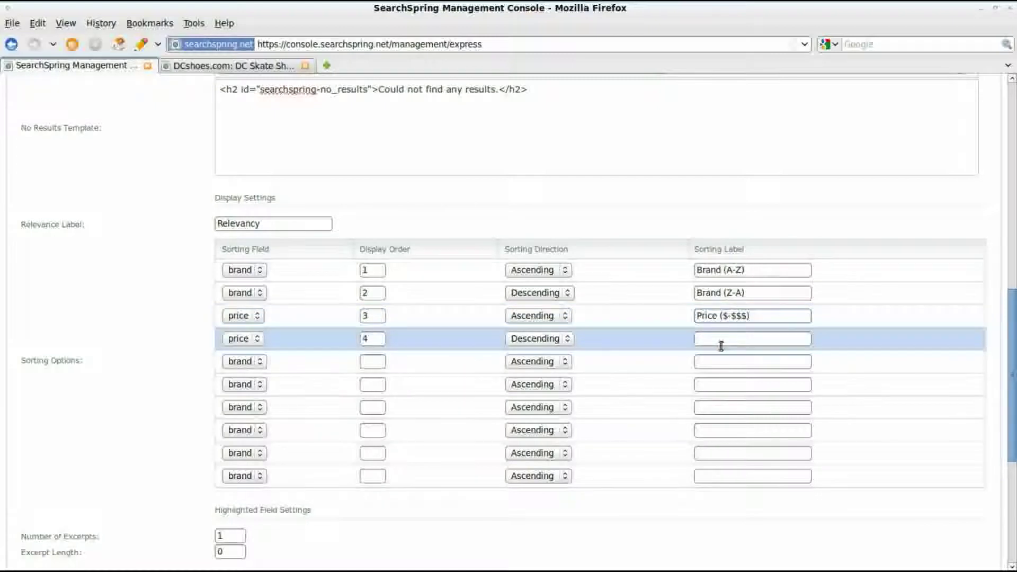
pyautogui.write('Price ($$$-$')
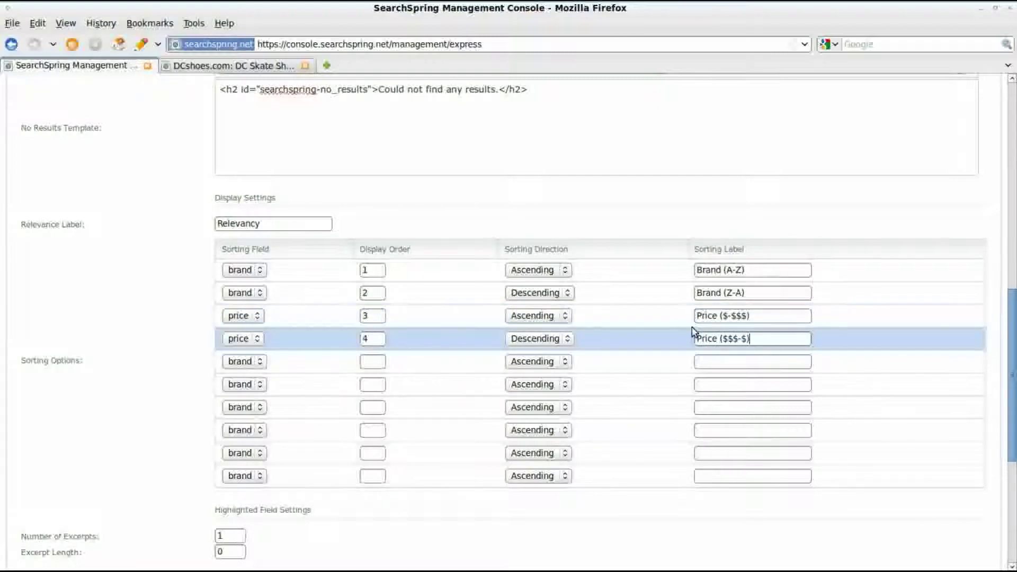
pyautogui.scroll(-5, 408, 322)
pyautogui.scroll(-2, 387, 347)
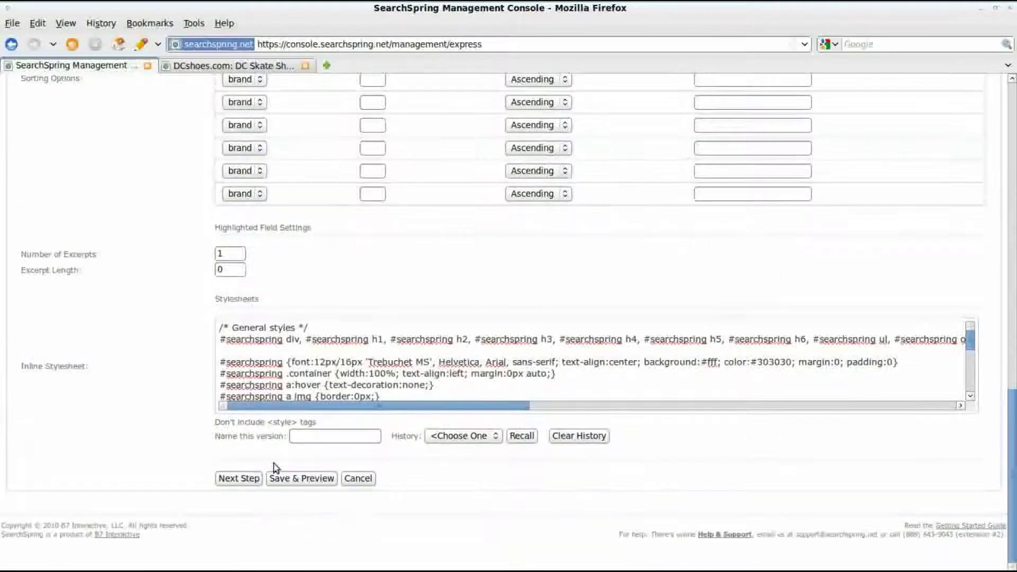
pyautogui.click(238, 478)
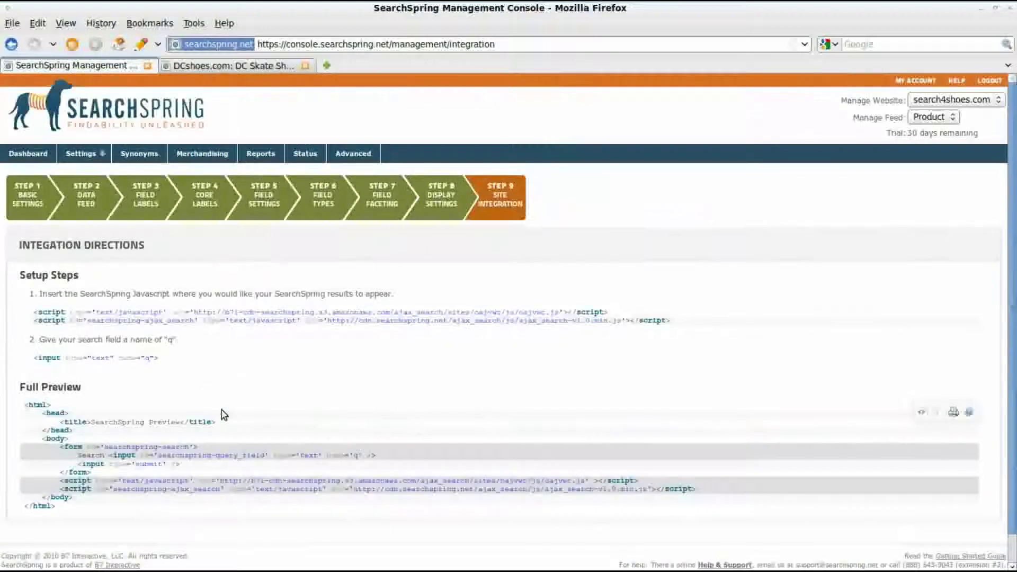
# Step: Copy the two SearchSpring script tags and bring up index.html in gedit
pyautogui.moveTo(687, 324); pyautogui.dragTo(35, 311)
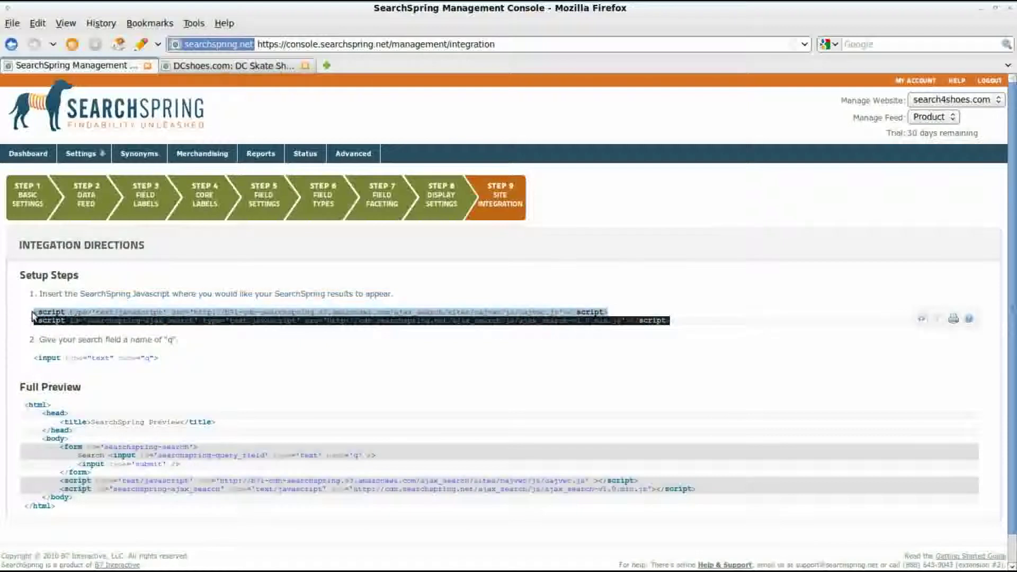
pyautogui.rightClick(57, 320)
pyautogui.click(85, 325)
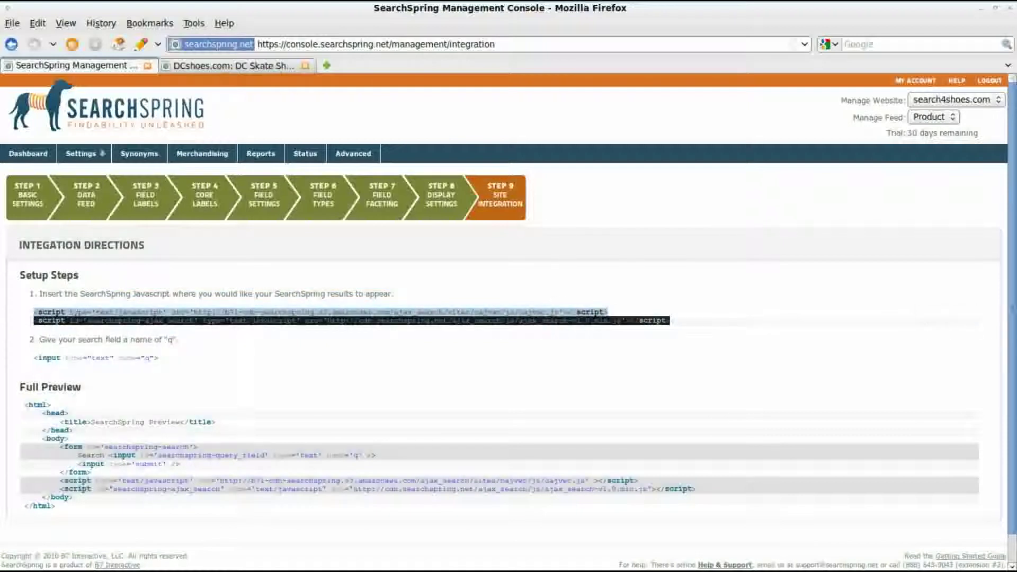
pyautogui.hotkey('alt', 'Tab')
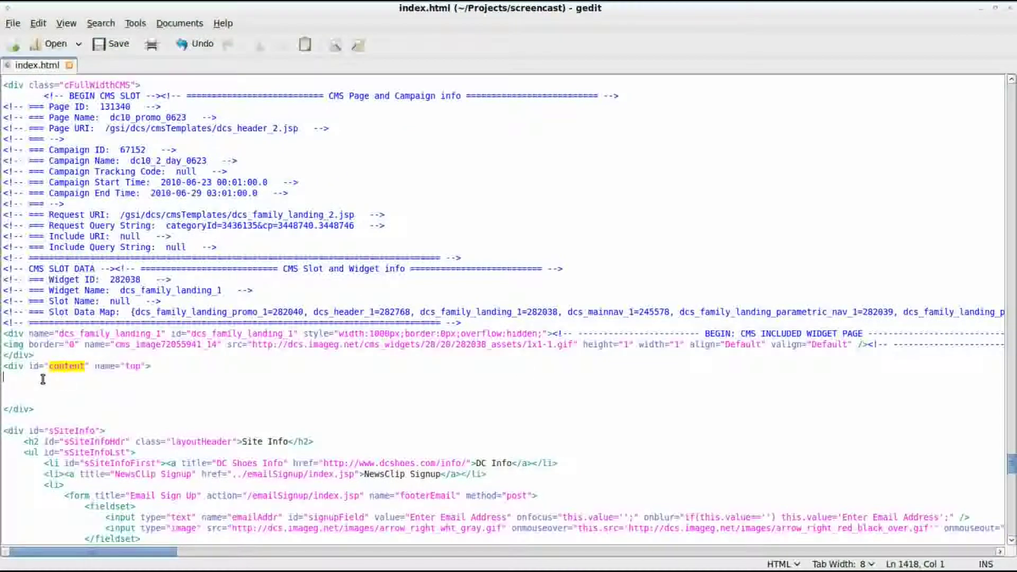
# Step: Paste the script tags on a new line inside the content div and save index.html
pyautogui.press('Return')
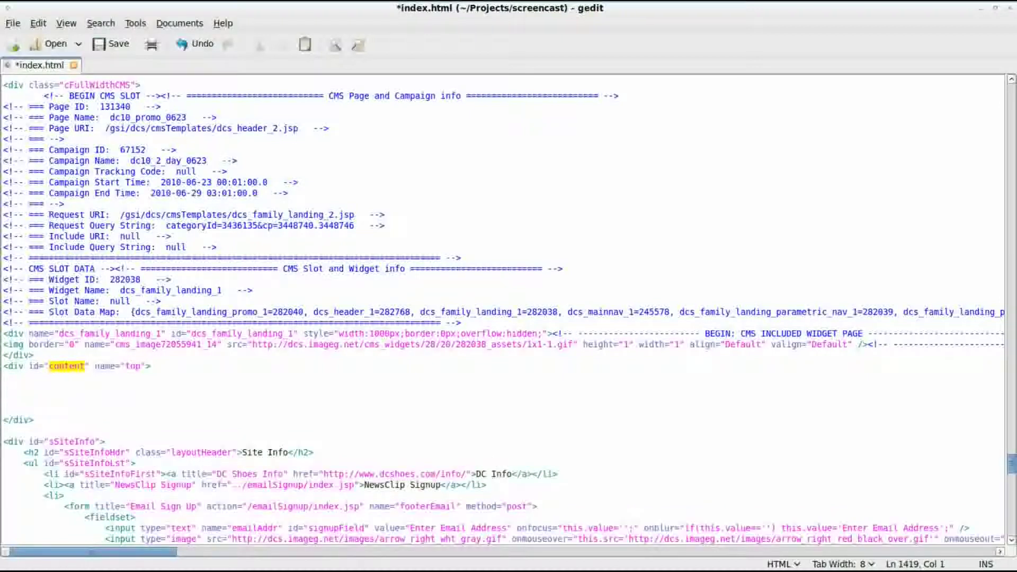
pyautogui.hotkey('ctrl', 'v')
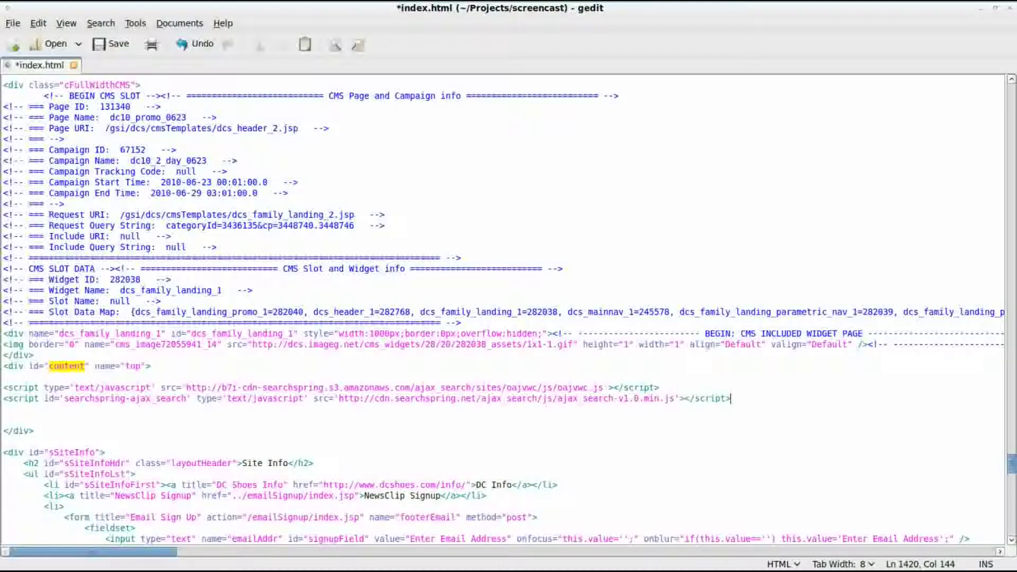
pyautogui.hotkey('ctrl', 's')
# Step: Look back through index.html to check the search form's q field
pyautogui.hotkey('alt', 'Tab')
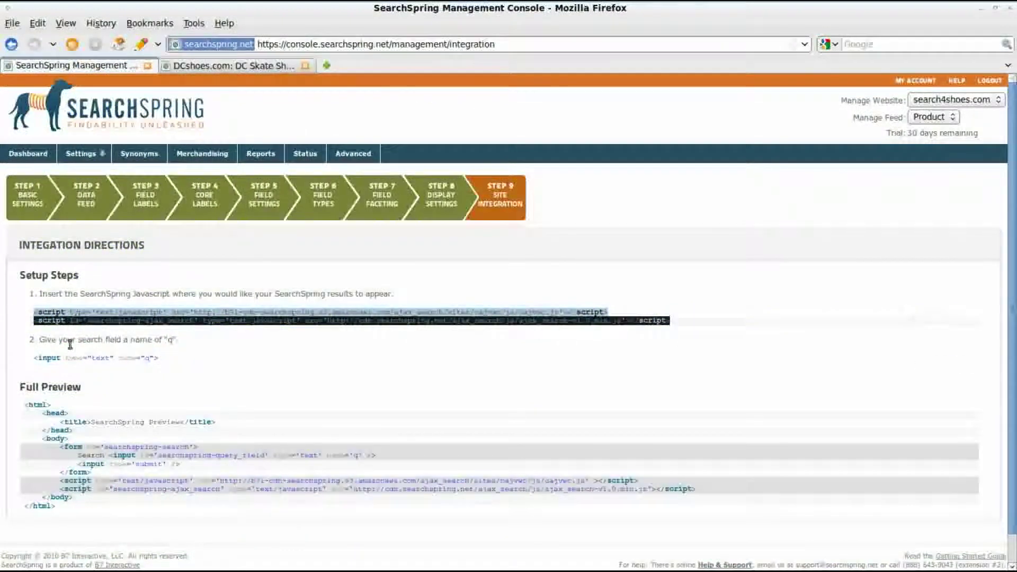
pyautogui.hotkey('alt', 'Tab')
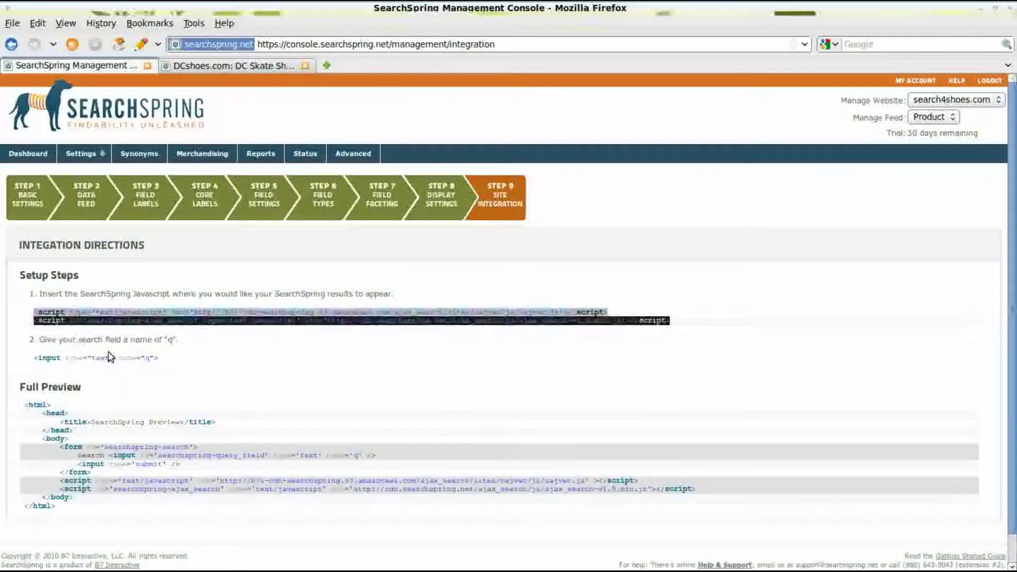
pyautogui.scroll(6, 144, 349)
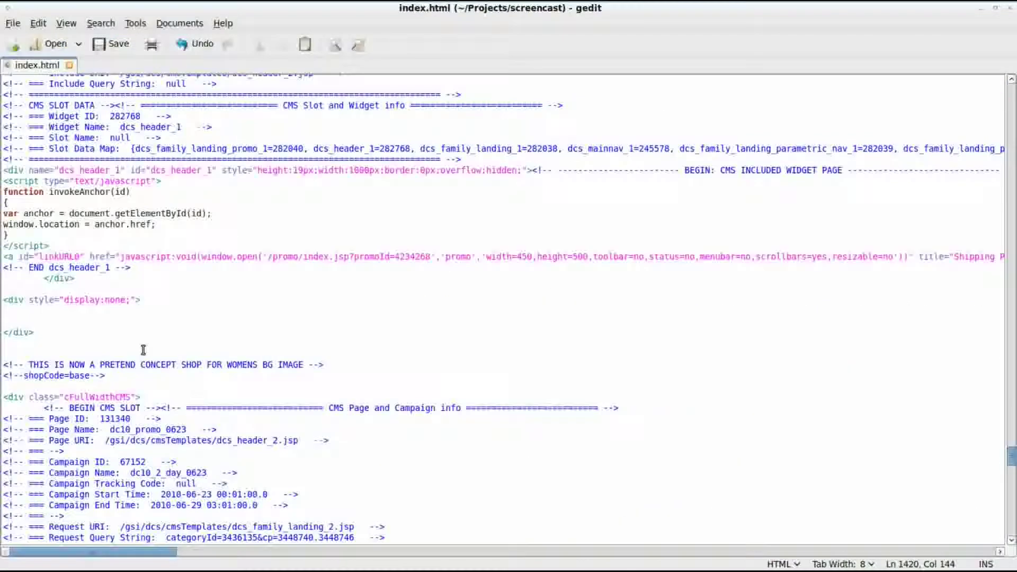
pyautogui.scroll(13, 134, 324)
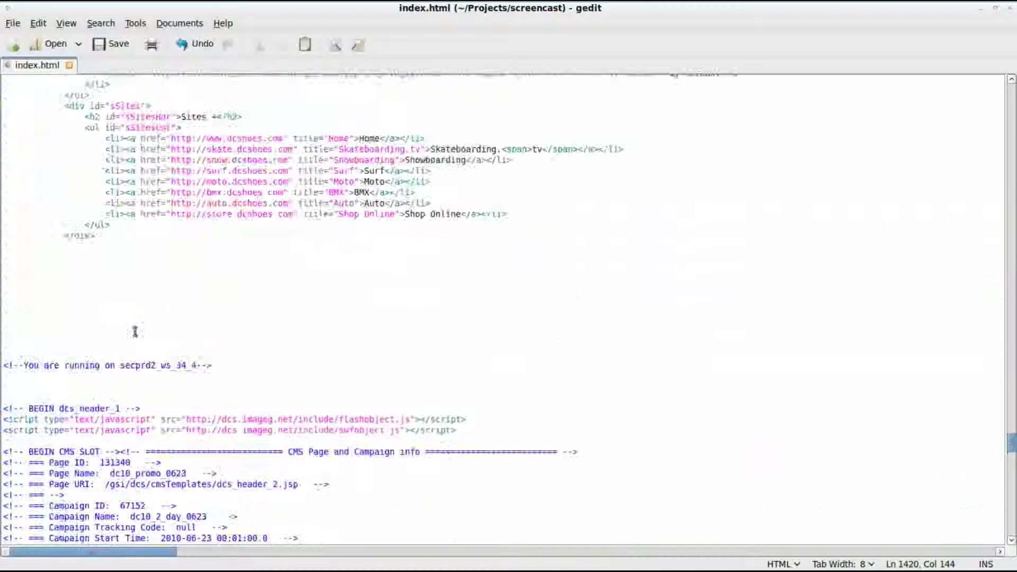
pyautogui.scroll(4, 134, 332)
pyautogui.scroll(4, 157, 312)
pyautogui.scroll(-2, 157, 318)
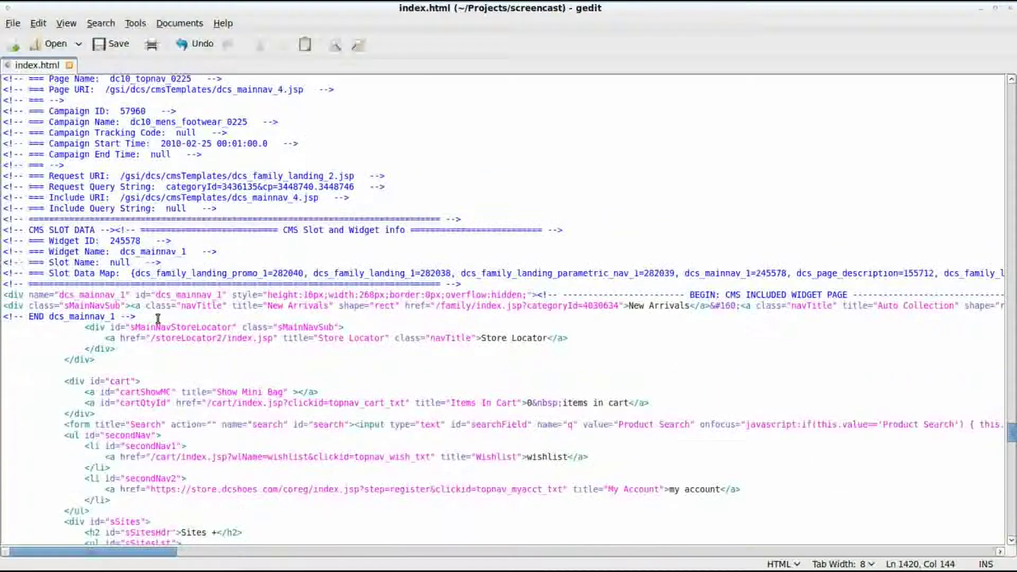
pyautogui.click(559, 420)
# Step: Reload the DC Shoes test site and close the developer panel
pyautogui.hotkey('alt', 'Tab')
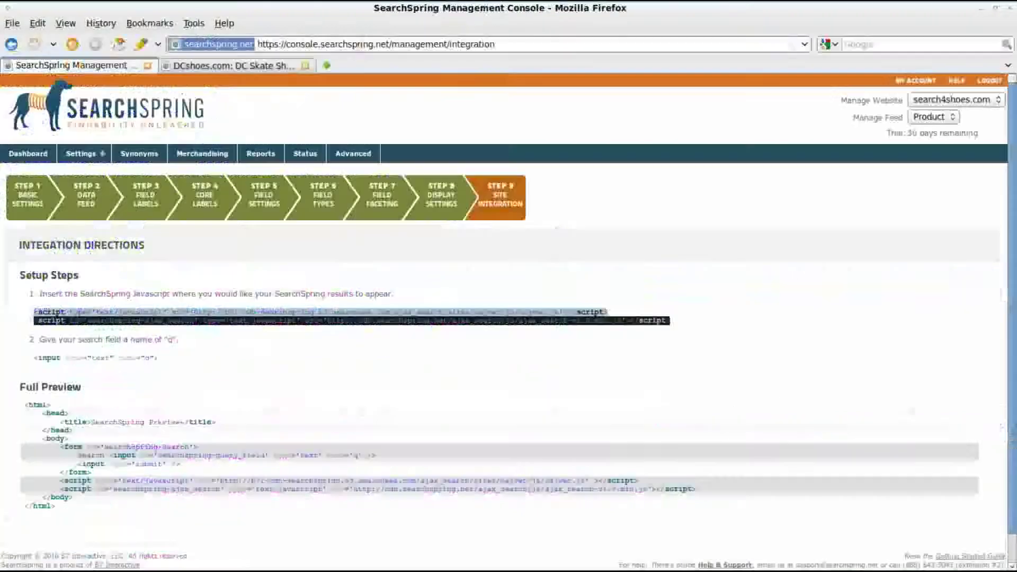
pyautogui.scroll(-1, 291, 397)
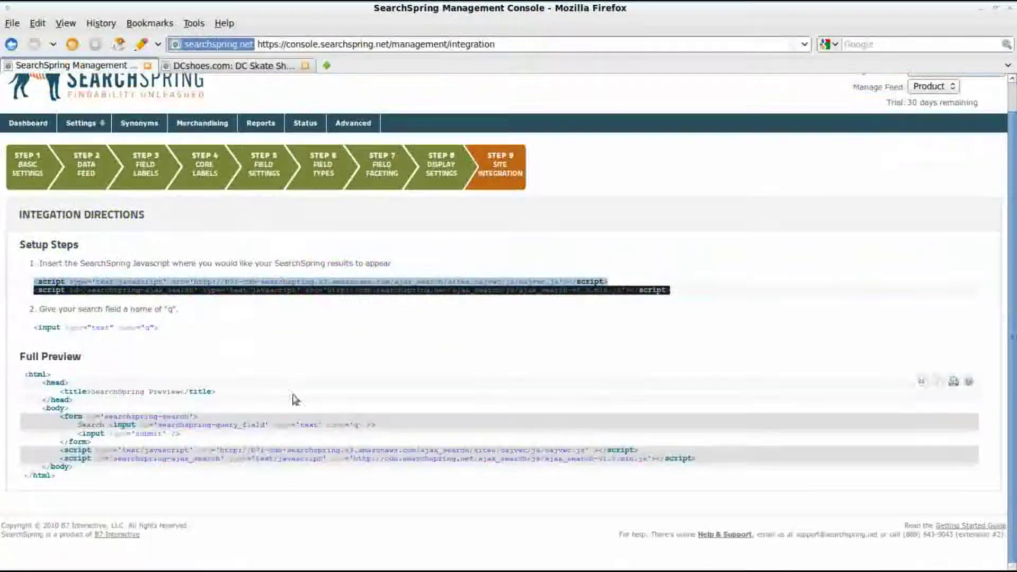
pyautogui.click(228, 66)
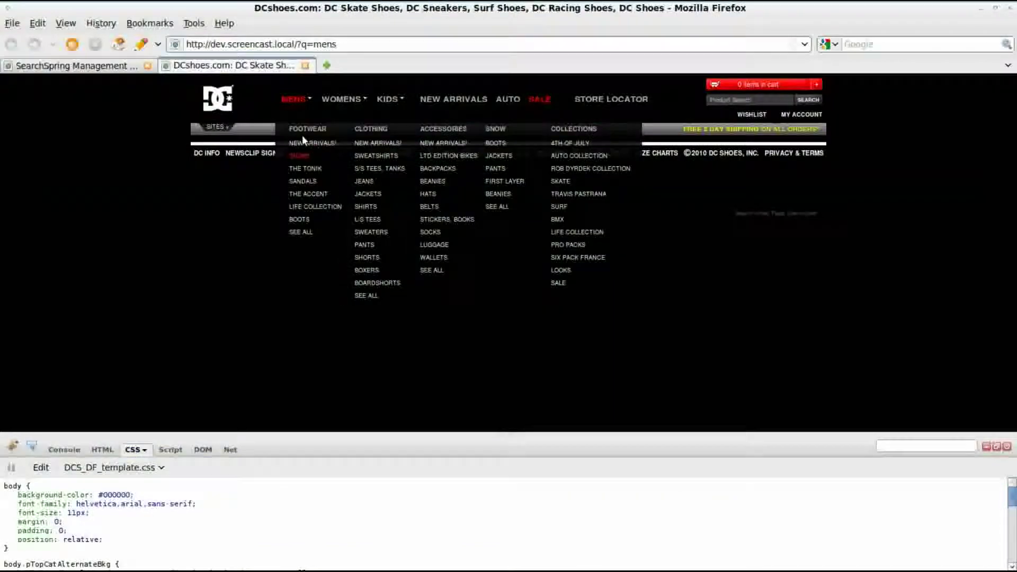
pyautogui.press('F5')
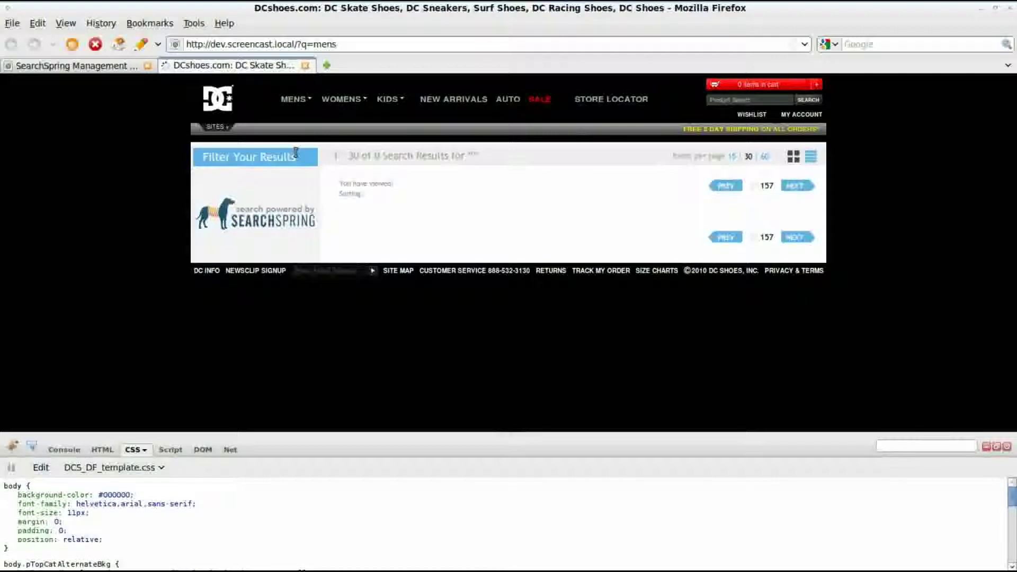
pyautogui.click(1006, 446)
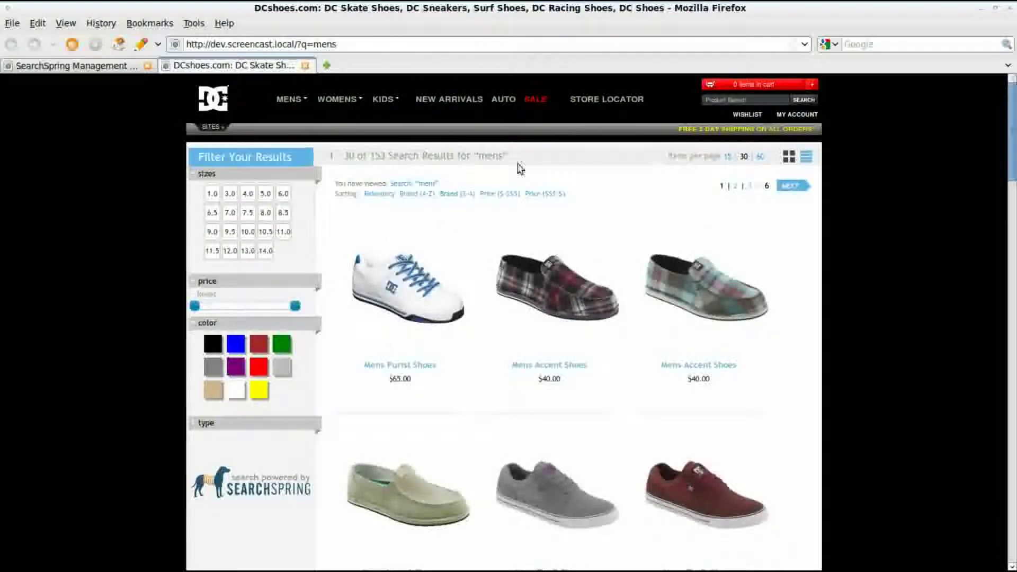
# Step: Search for womens and filter the results to size 9.0 and blue
pyautogui.click(730, 100)
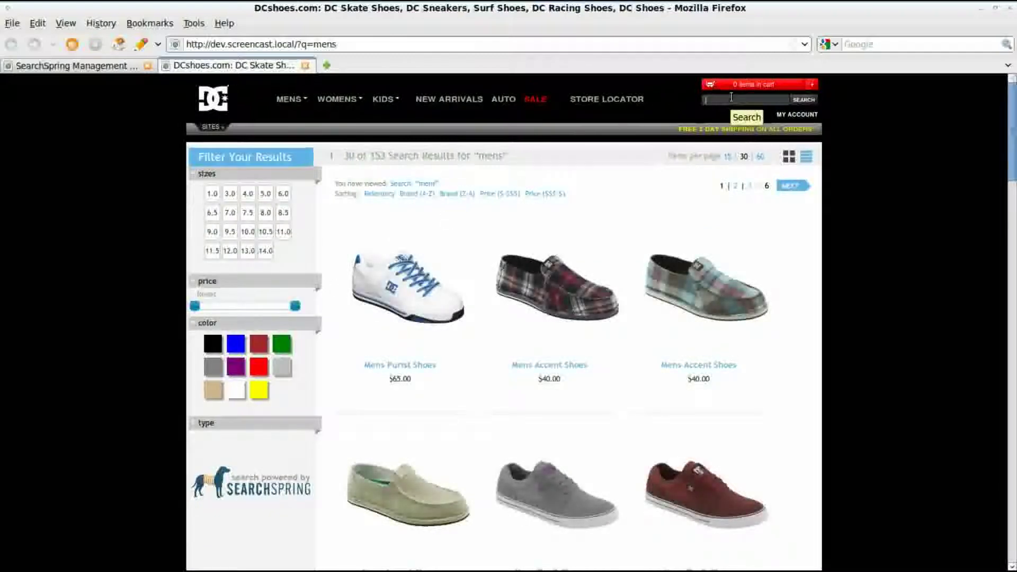
pyautogui.write('momens')
pyautogui.press('Return')
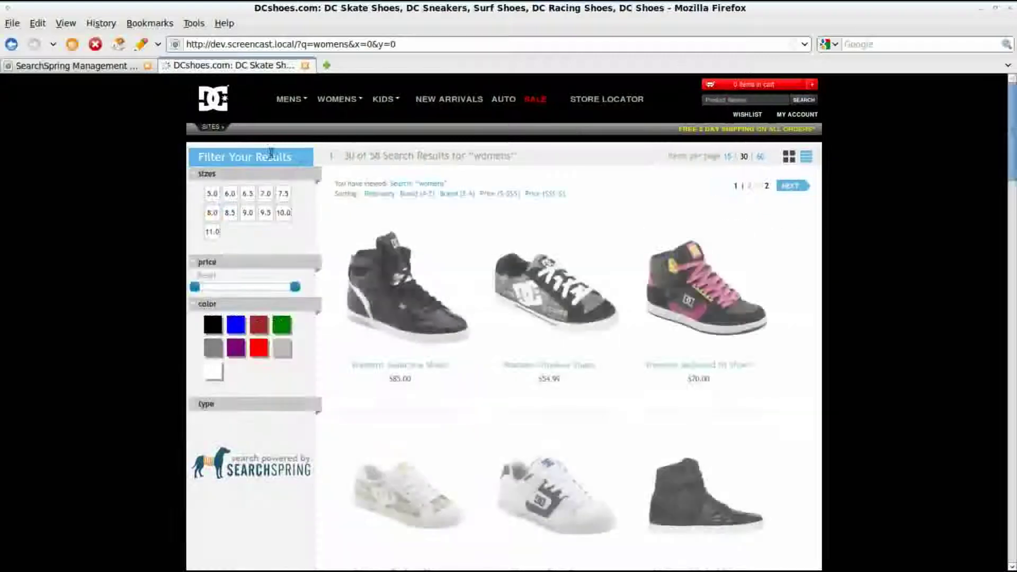
pyautogui.click(245, 212)
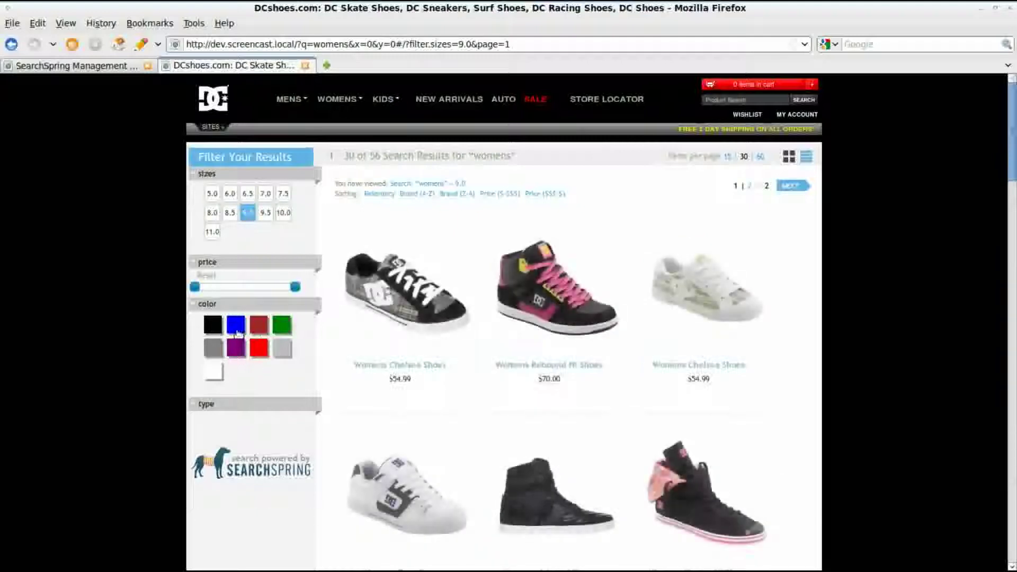
pyautogui.click(236, 326)
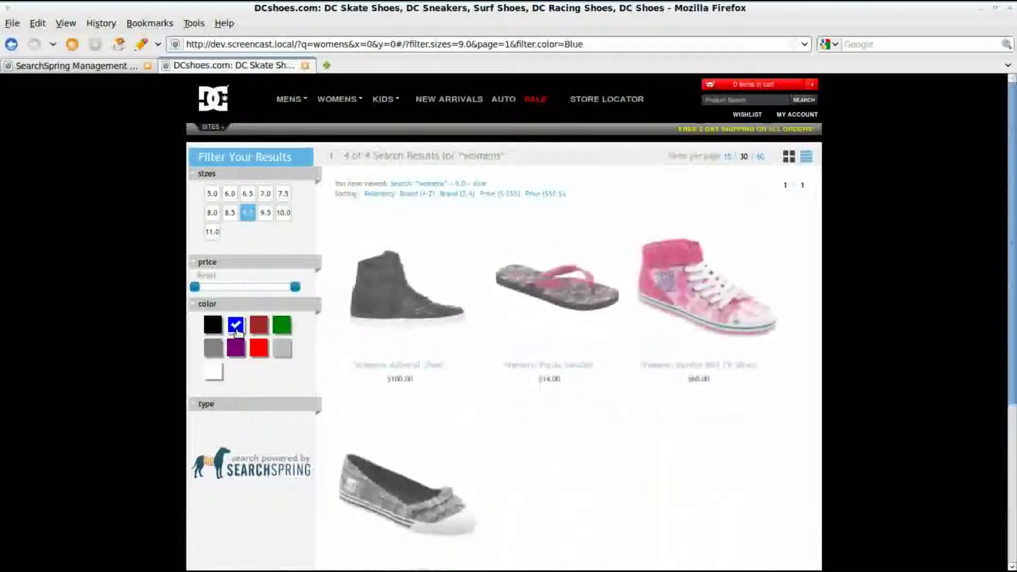